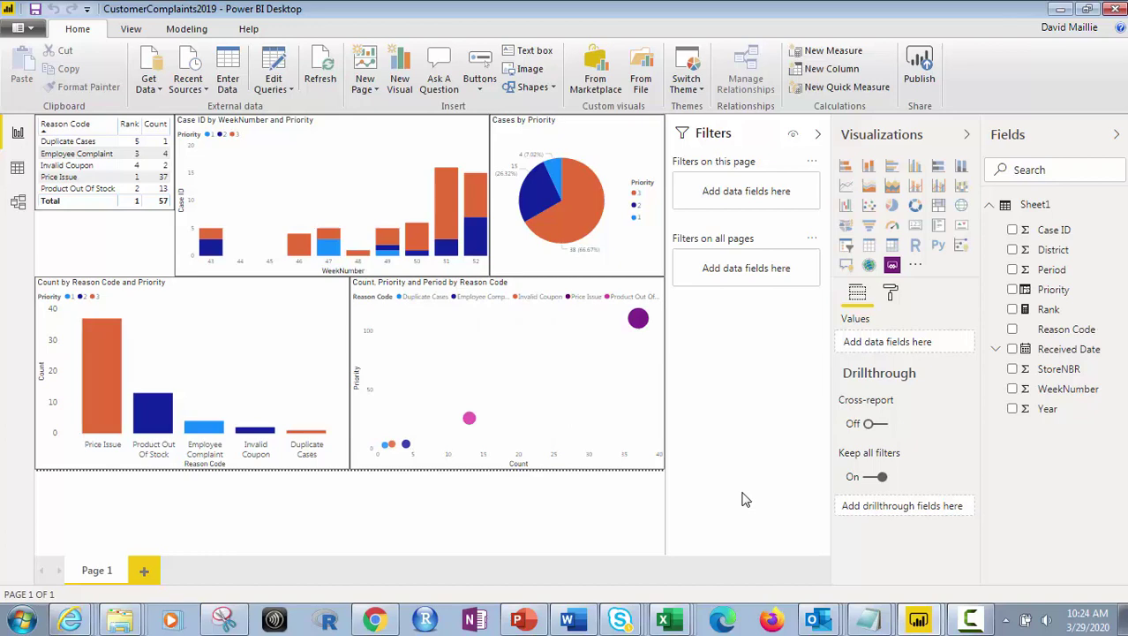
- Display the Priority column's nested IF formula: Employee Complaint 1, Out Of Stock or Invalid Coupon 2, else 3
click(1053, 291)
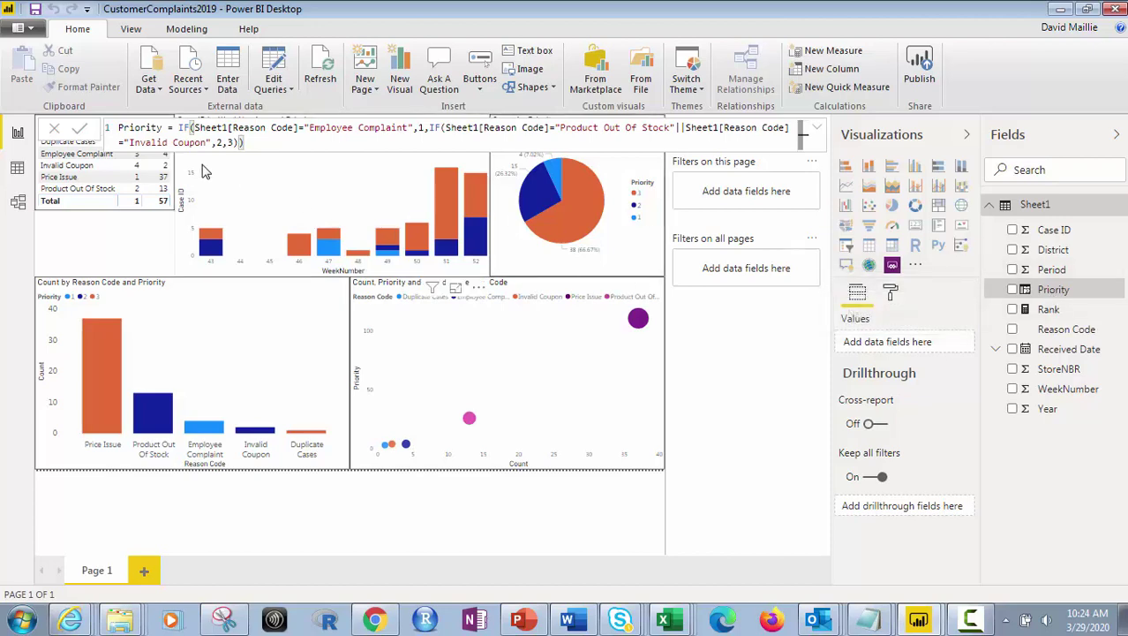
click(91, 221)
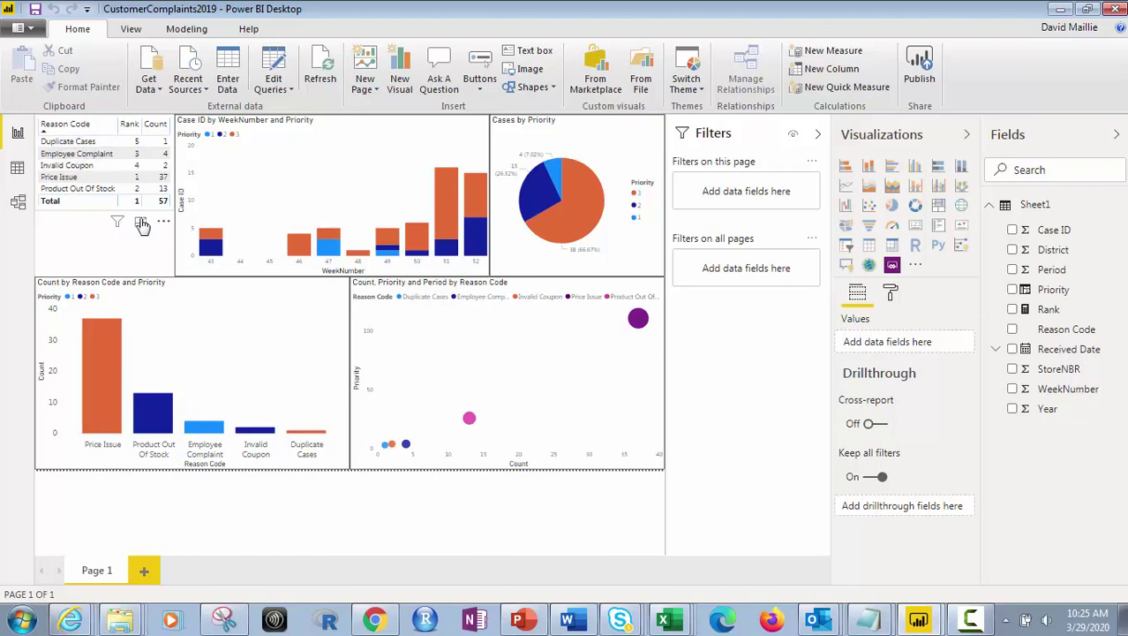
click(1053, 289)
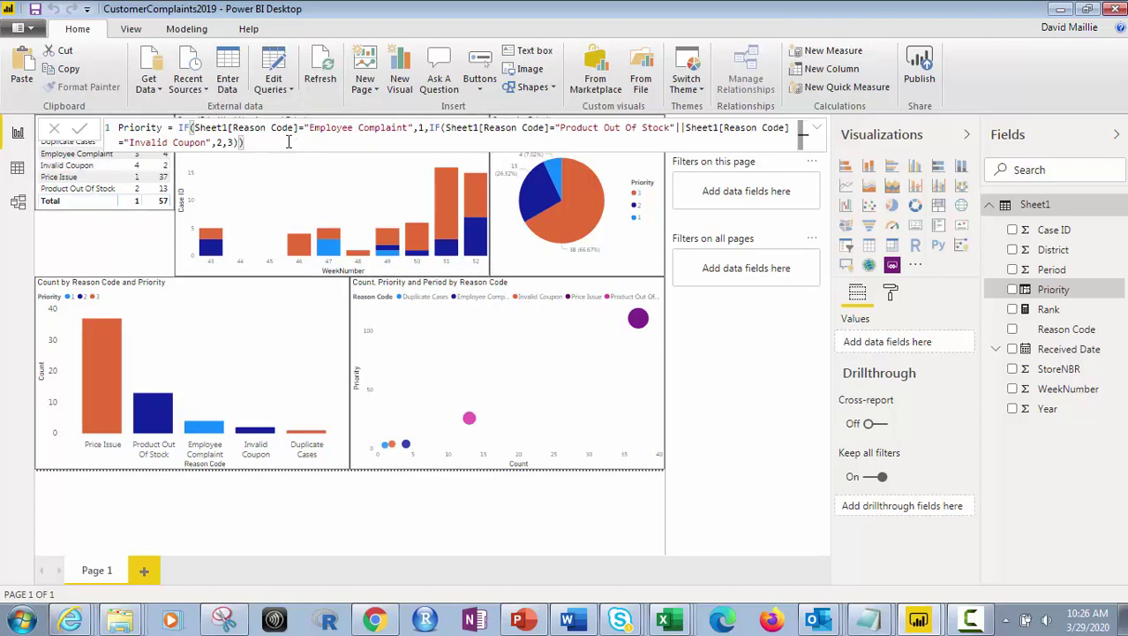
- Inspect the Priority formula by highlighting its column name and the start of its IF function
drag(245, 141, 118, 129)
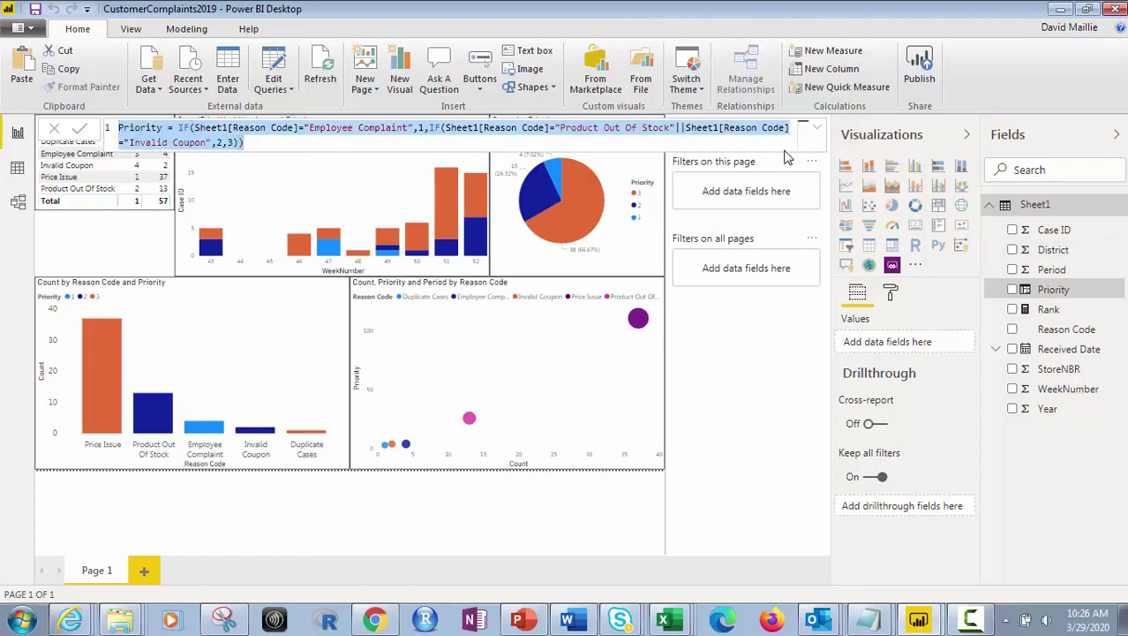
click(1118, 208)
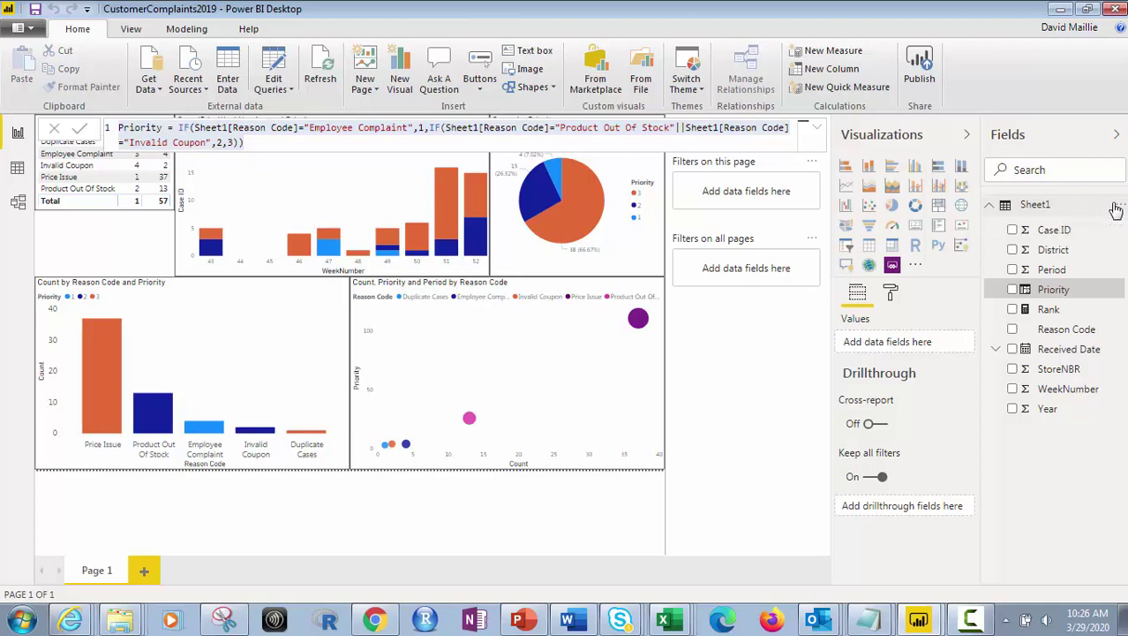
click(1119, 209)
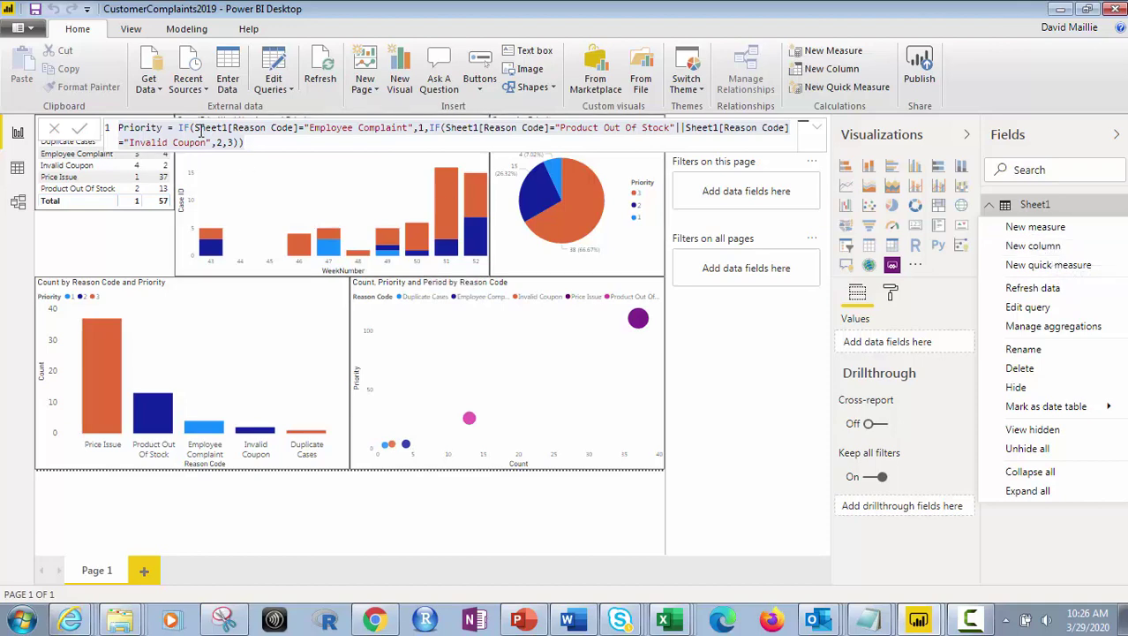
click(353, 145)
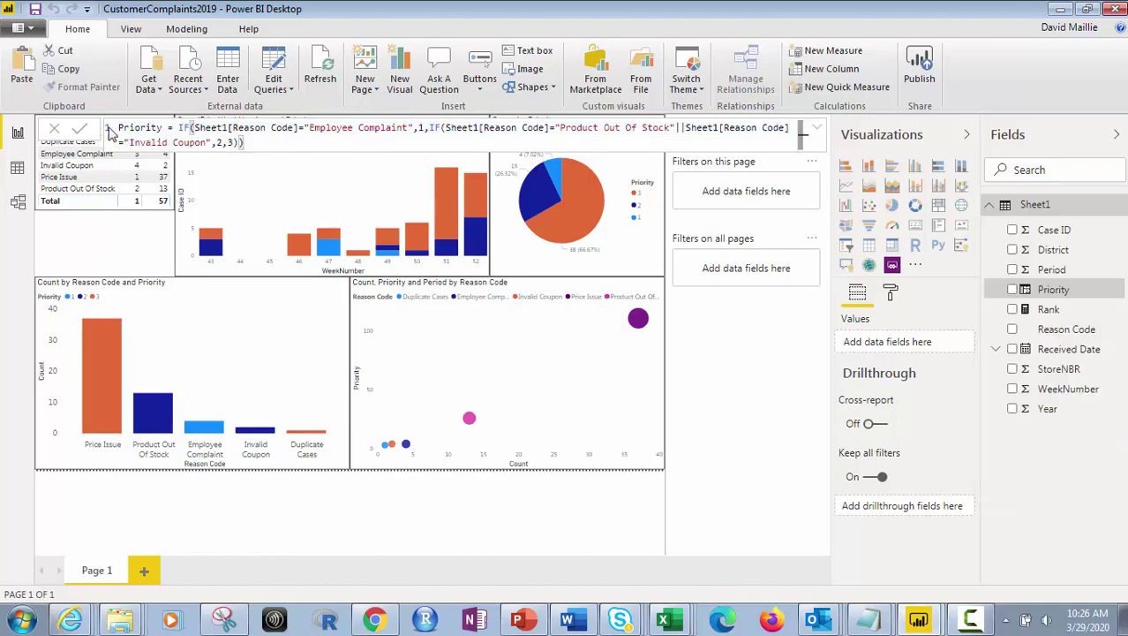
drag(118, 128, 164, 128)
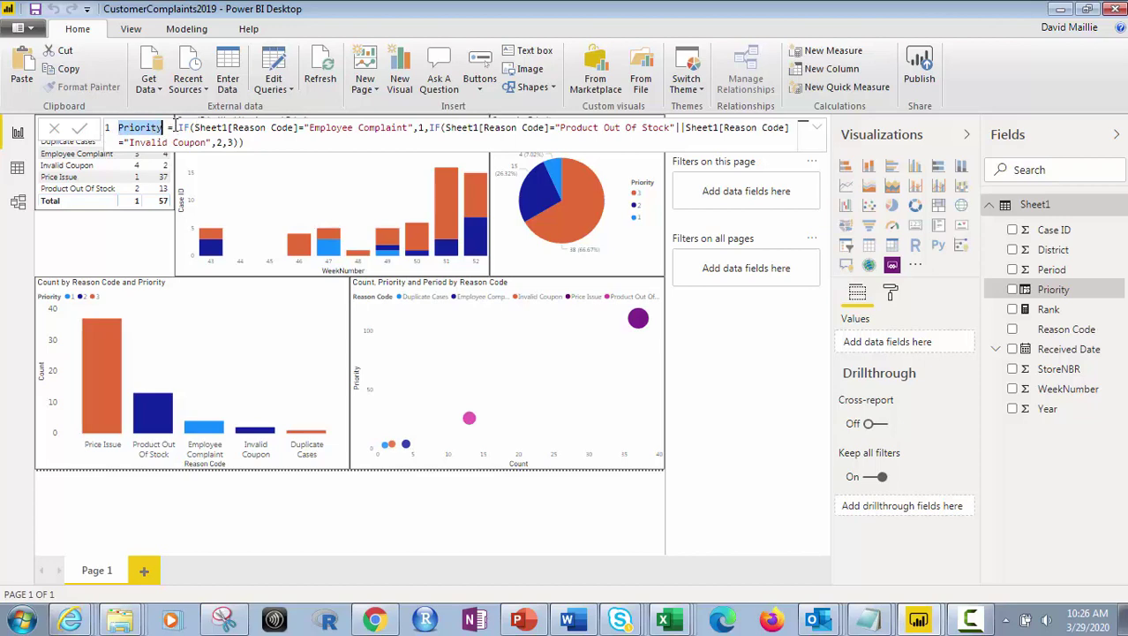
click(179, 128)
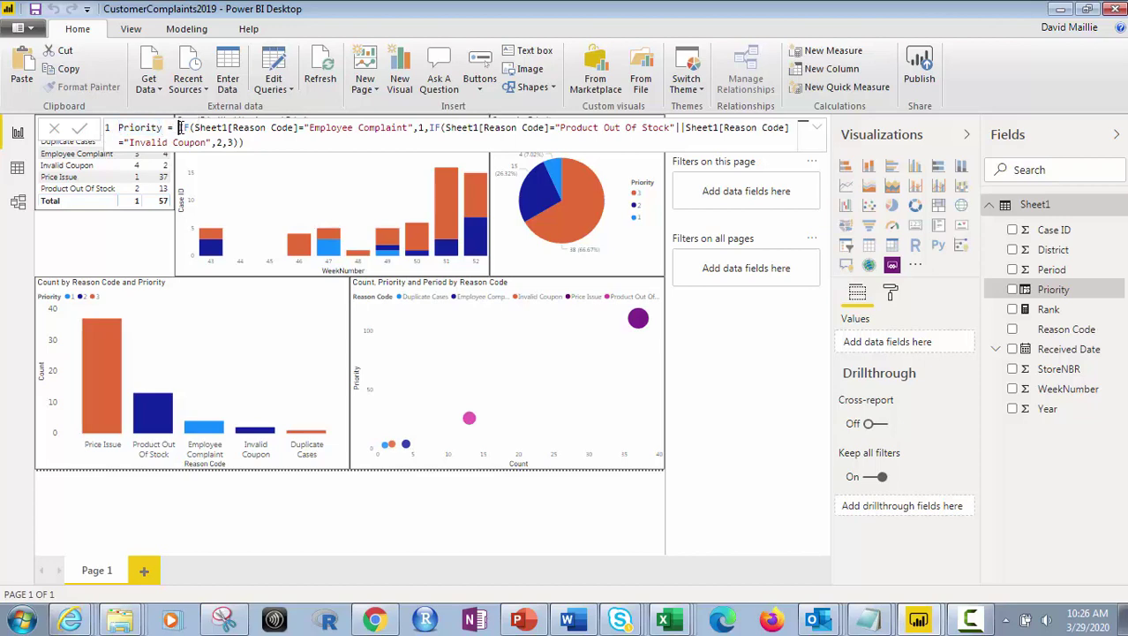
drag(179, 128, 248, 144)
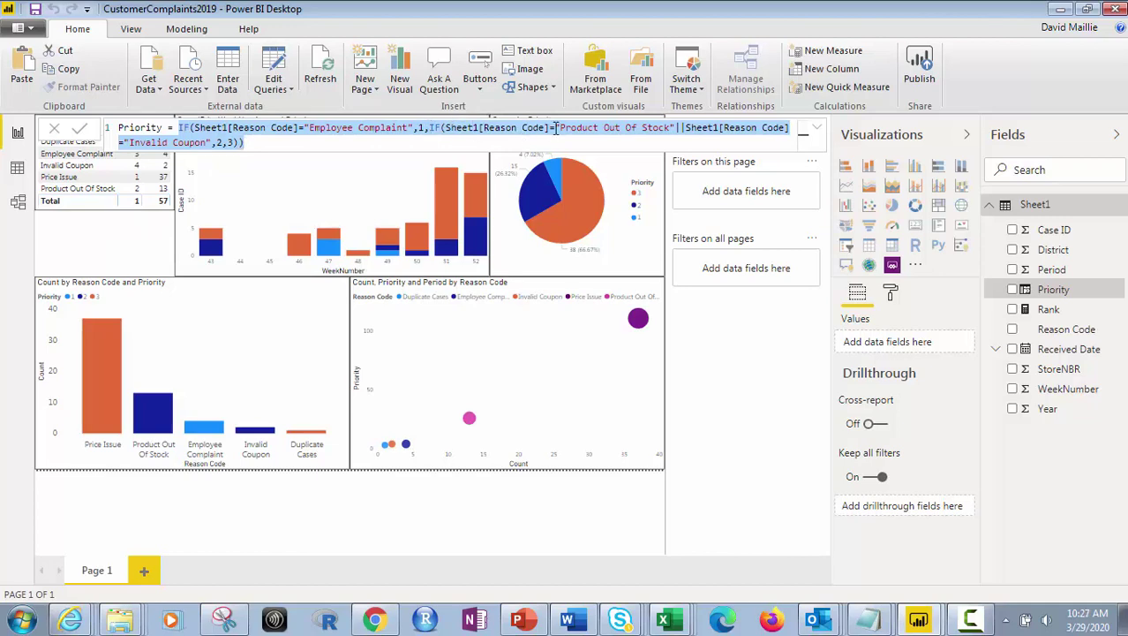
- Swap the || operator to && and back to ||, then commit the unchanged Priority formula
click(678, 130)
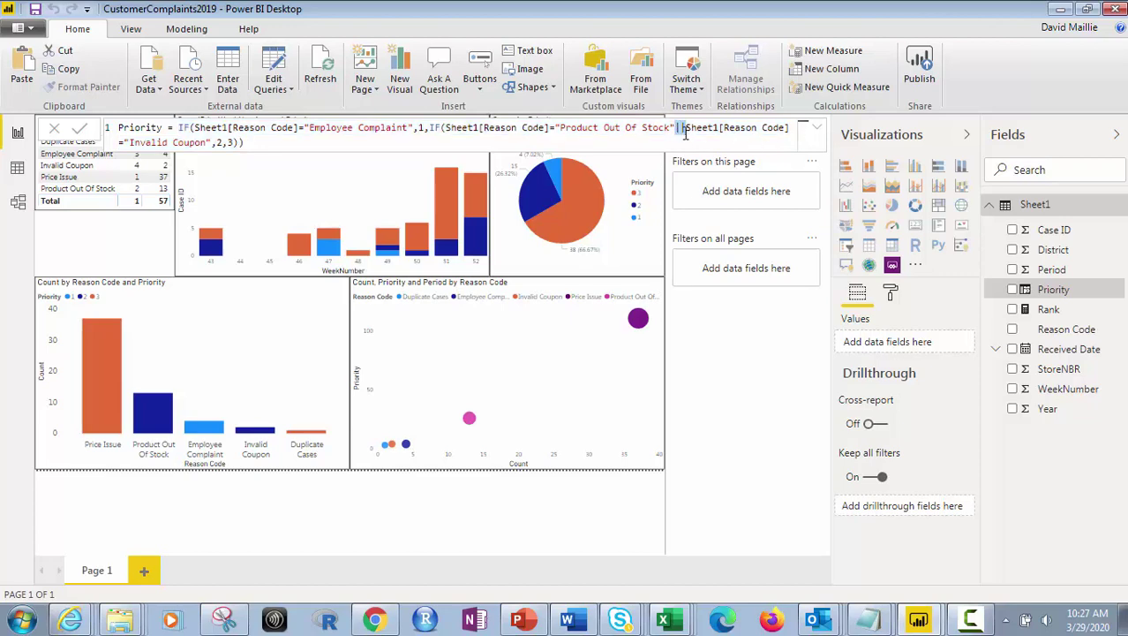
key(BackSpace)
key(BackSpace)
text(&&)
key(BackSpace)
key(BackSpace)
text(||)
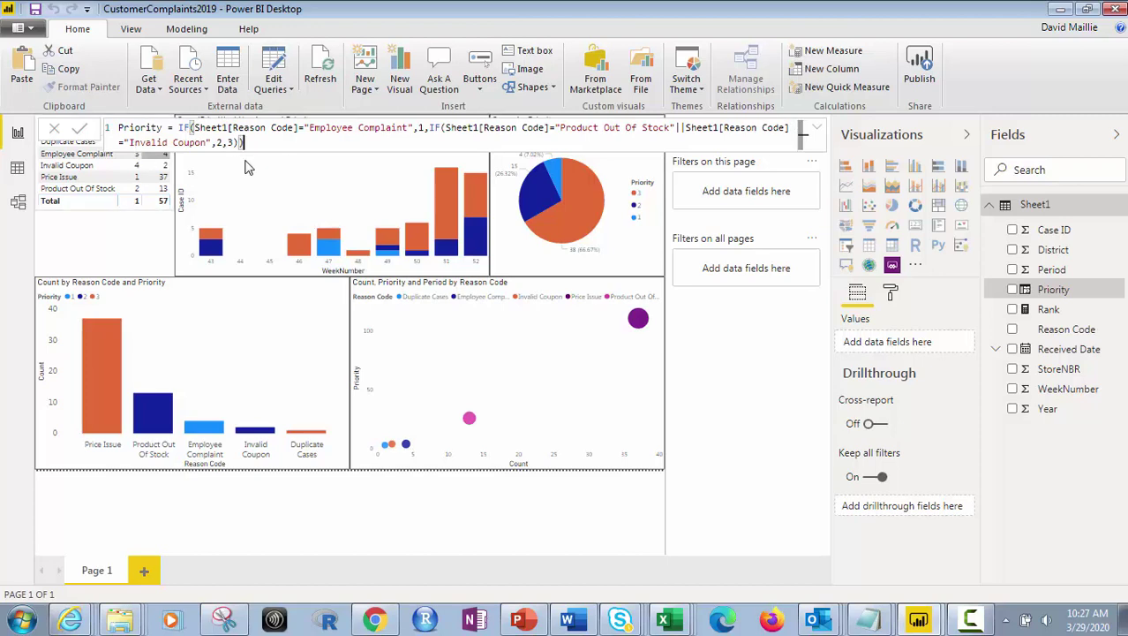
click(83, 132)
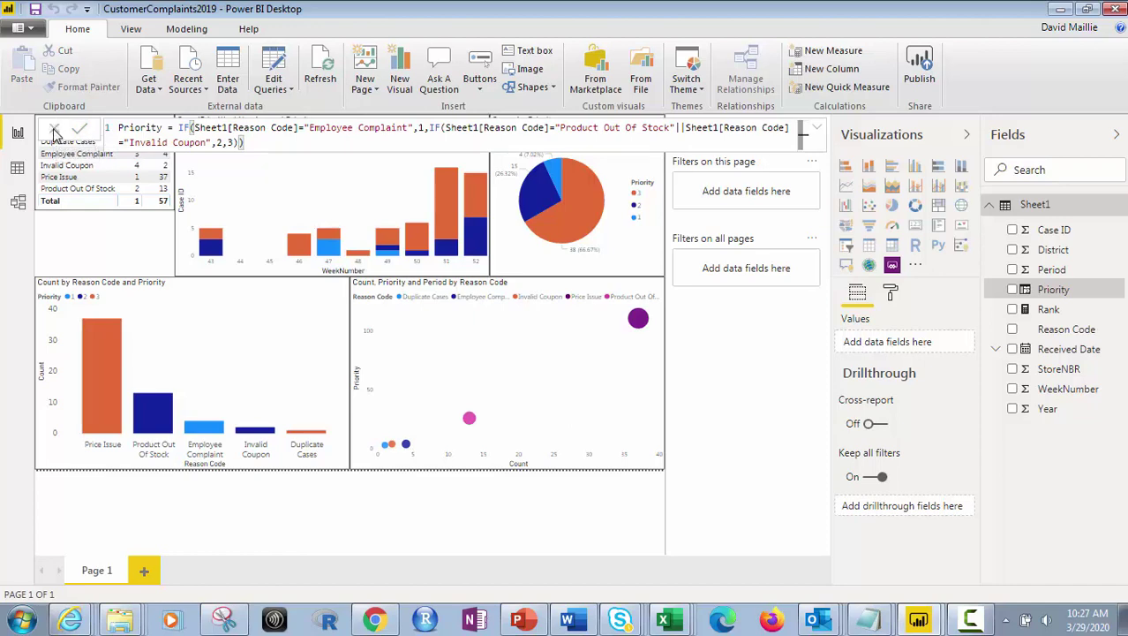
click(73, 227)
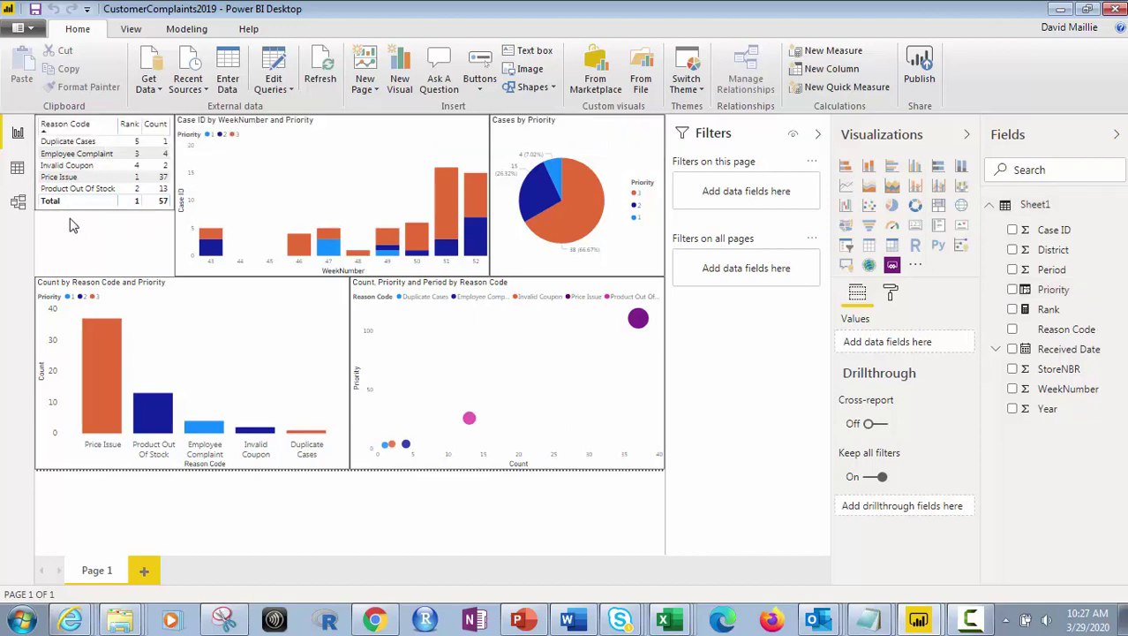
click(1053, 290)
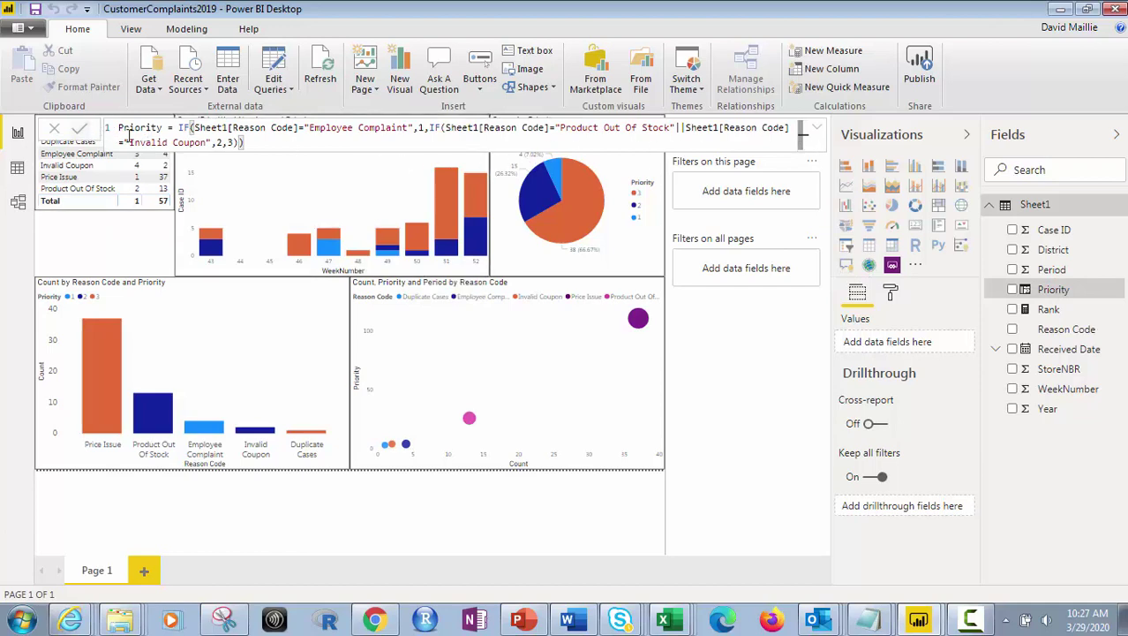
click(126, 237)
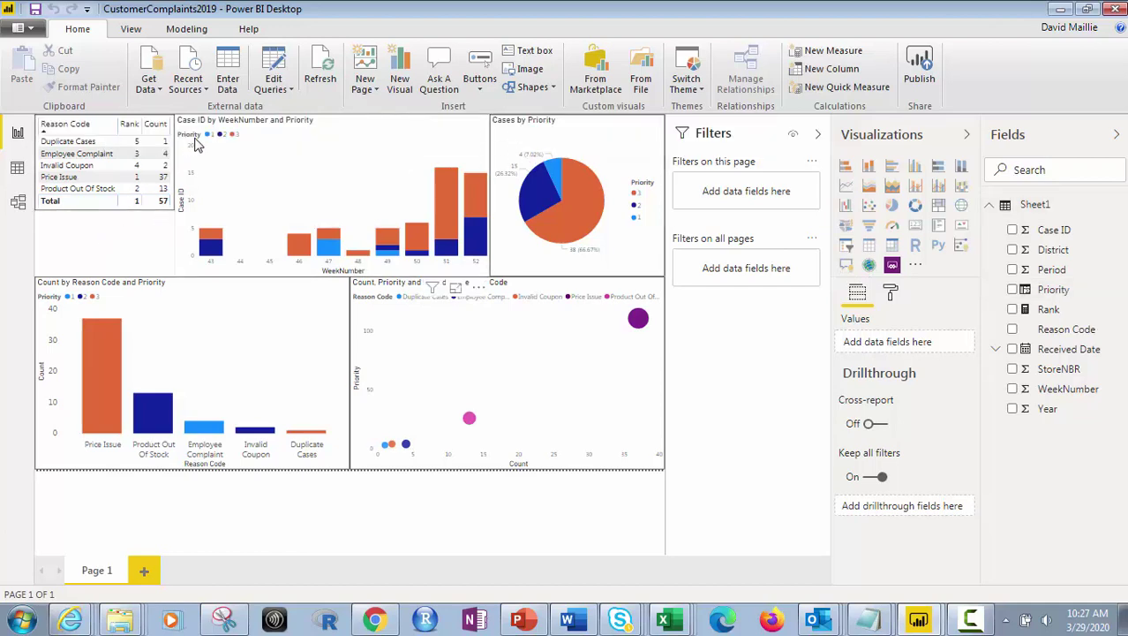
click(335, 137)
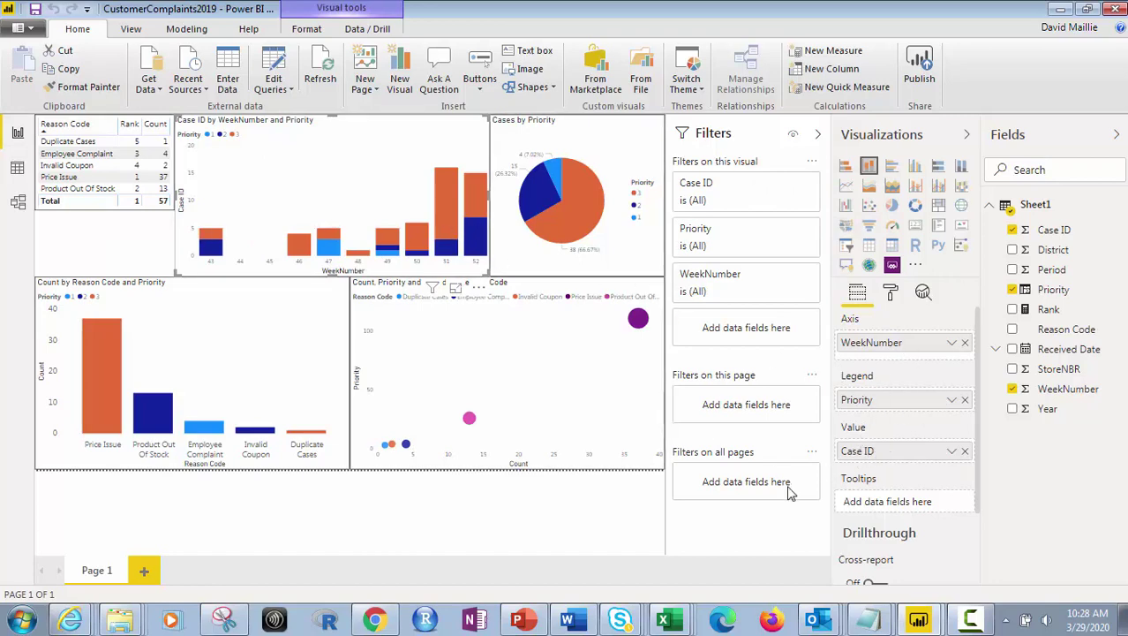
right_click(936, 454)
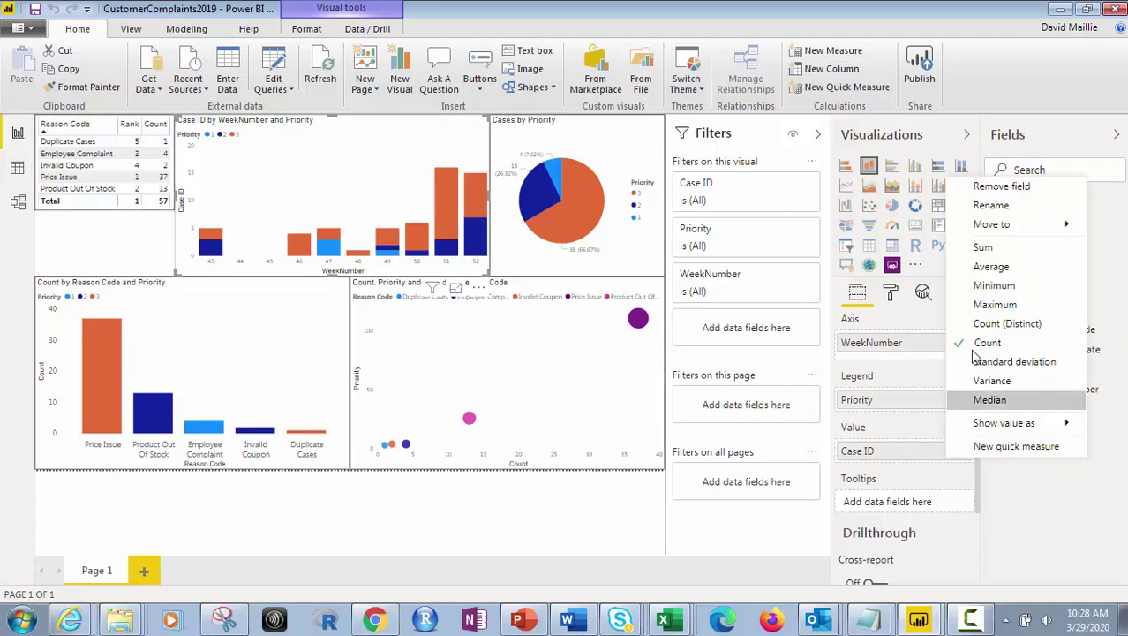
click(119, 255)
click(119, 255)
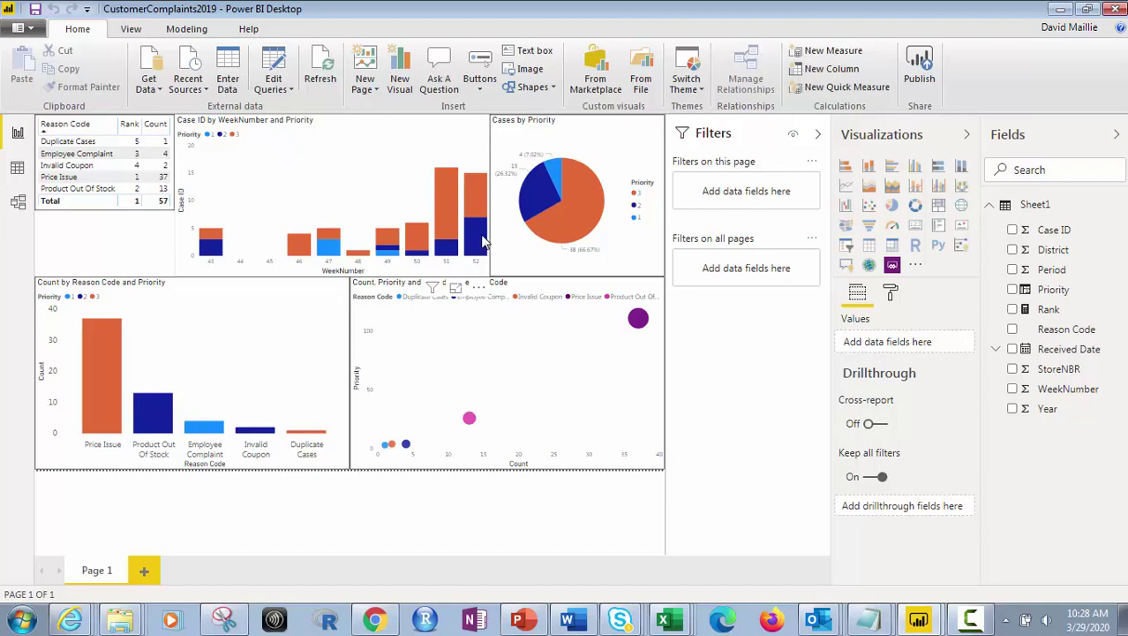
- Select and then deselect the Reason Code table visual, where Price Issue leads with 37 cases
mouse_move(476, 235)
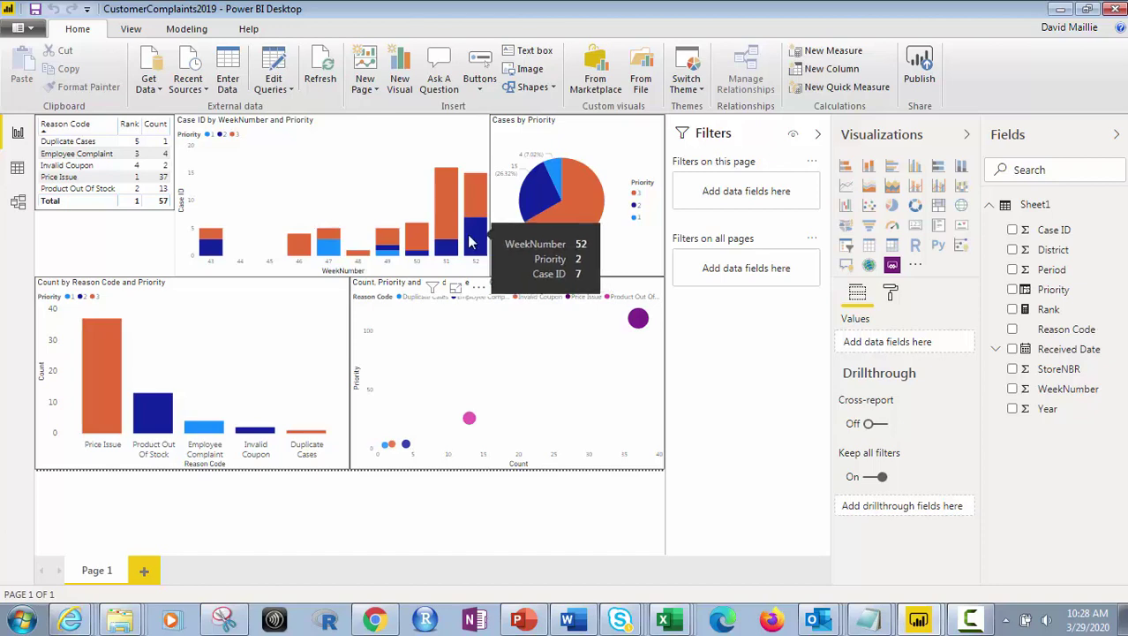
mouse_move(369, 252)
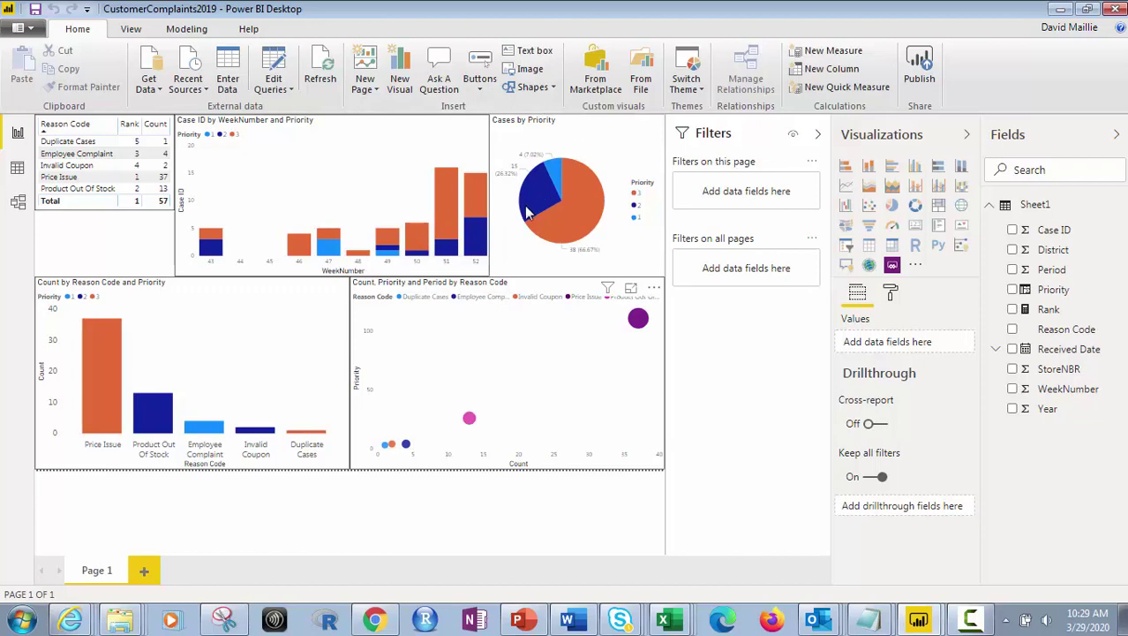
mouse_move(582, 212)
mouse_move(555, 193)
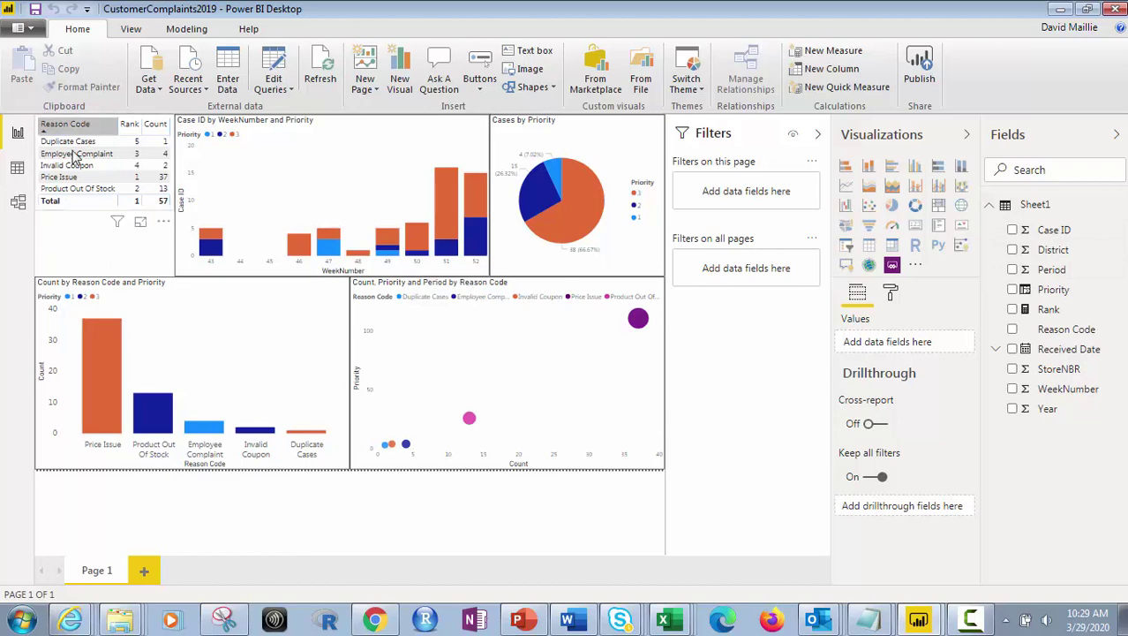
click(98, 216)
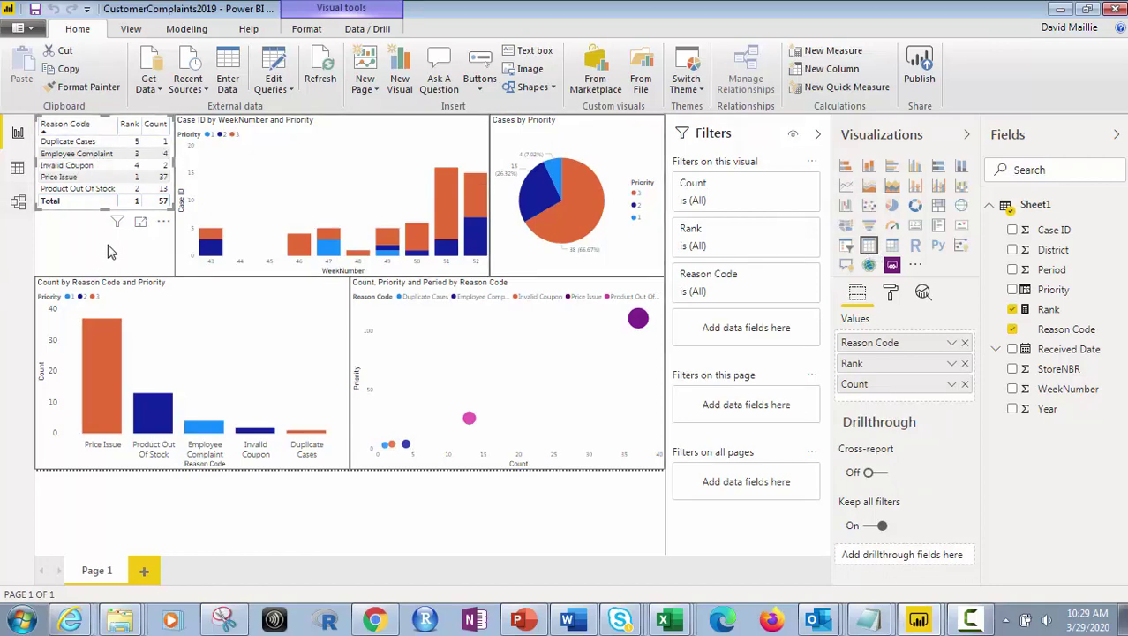
key(Escape)
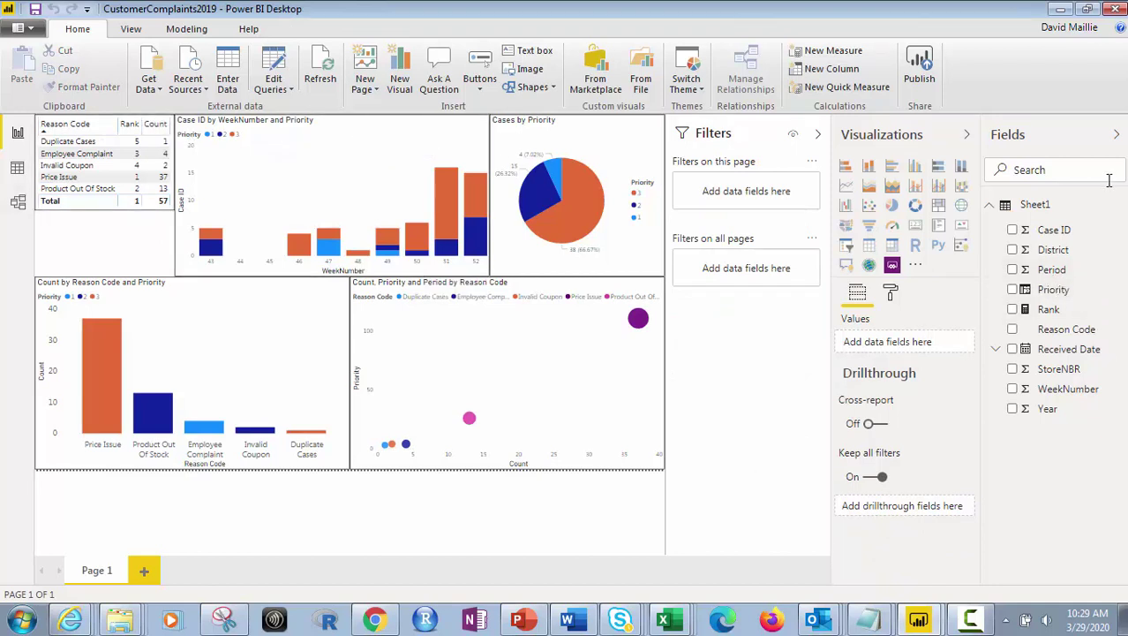
- Add a new Sheet1 calculated column named Priority2 and begin its IF formula
click(1116, 210)
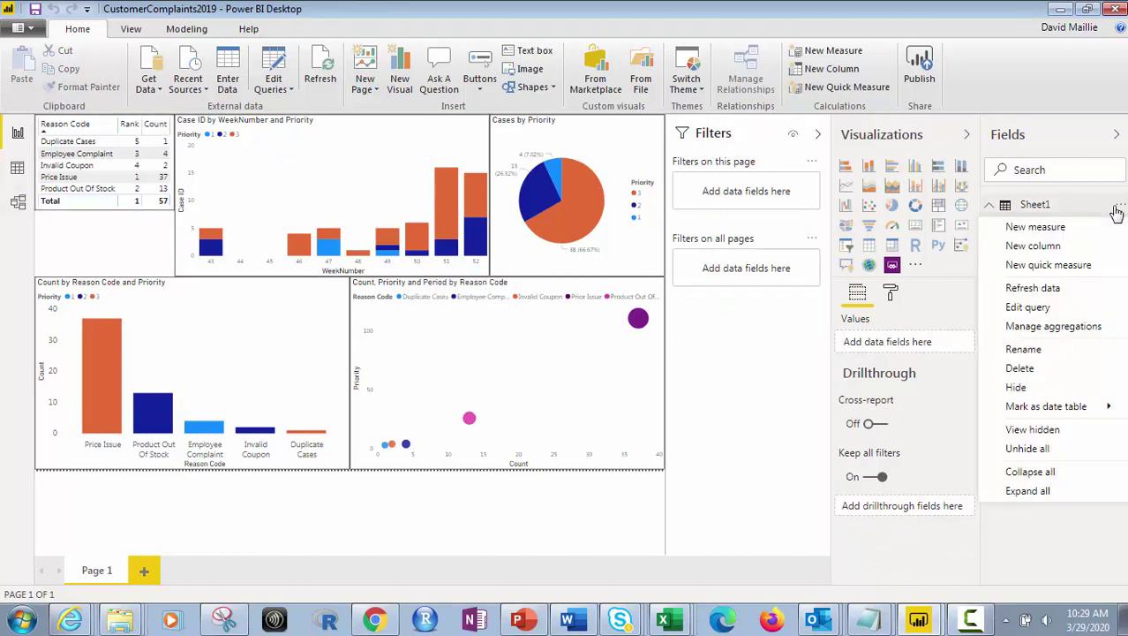
click(1049, 252)
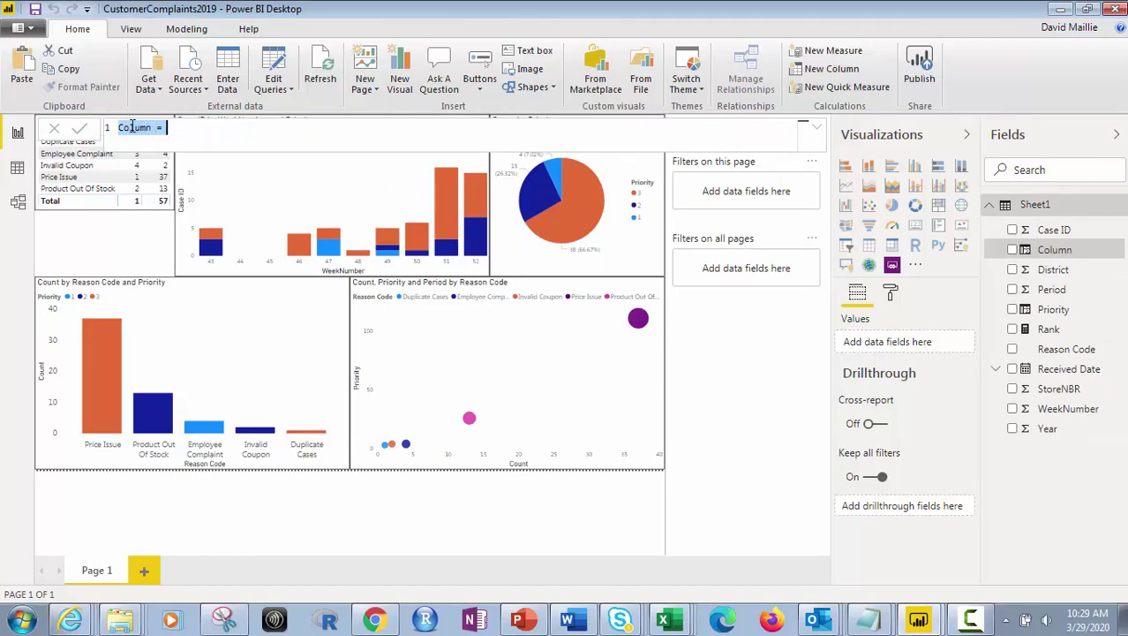
click(174, 129)
click(156, 129)
key(BackSpace)
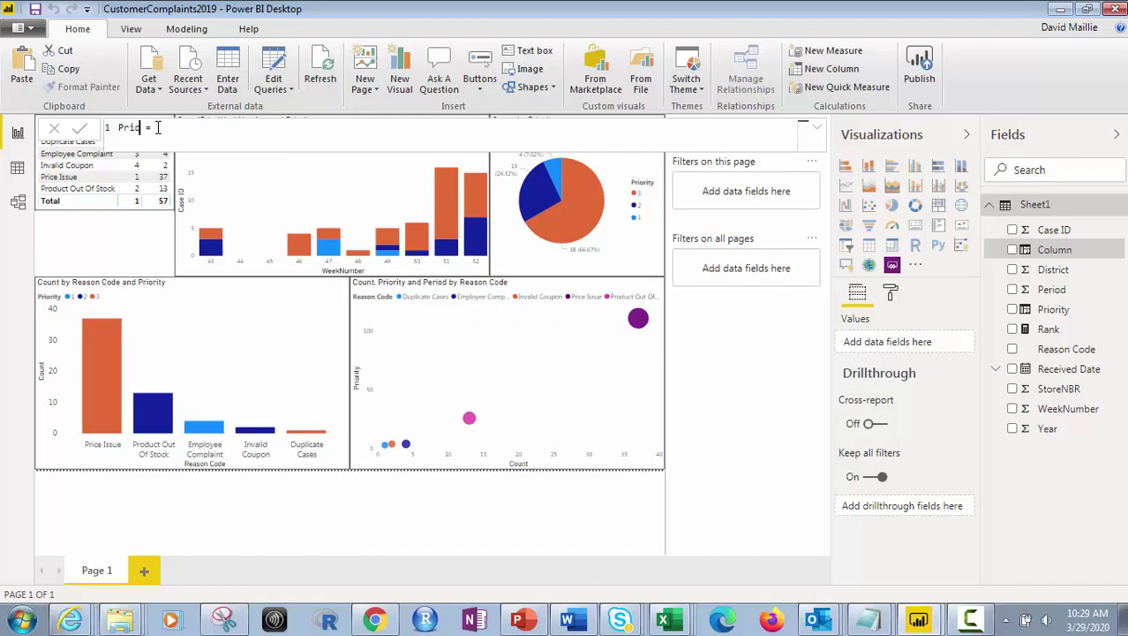
text(y2 = IF()
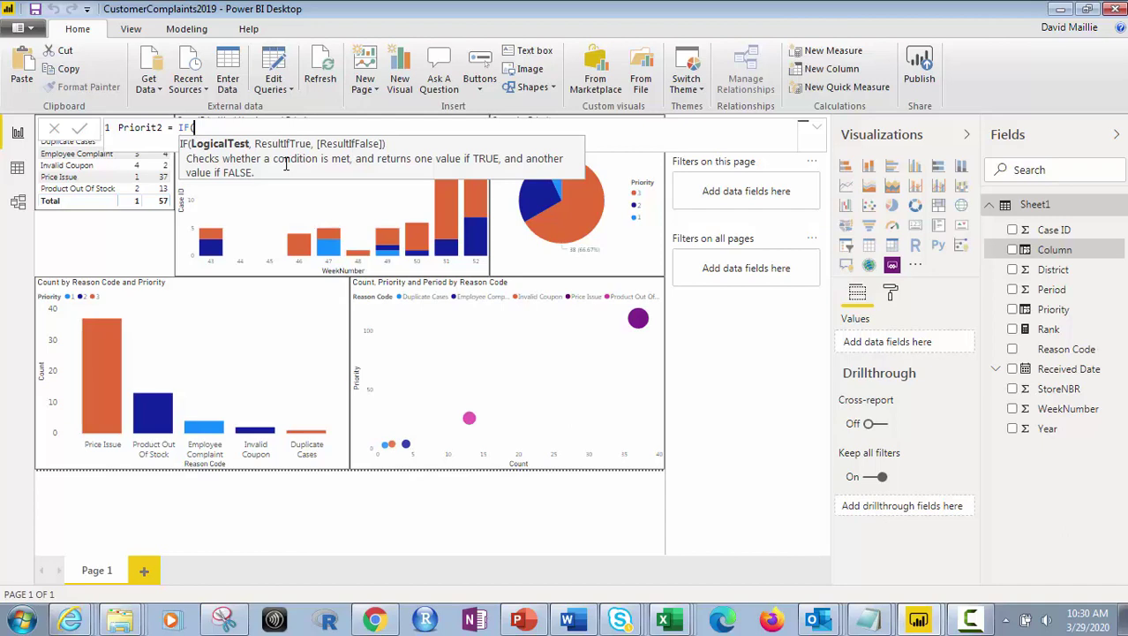
double_click(159, 127)
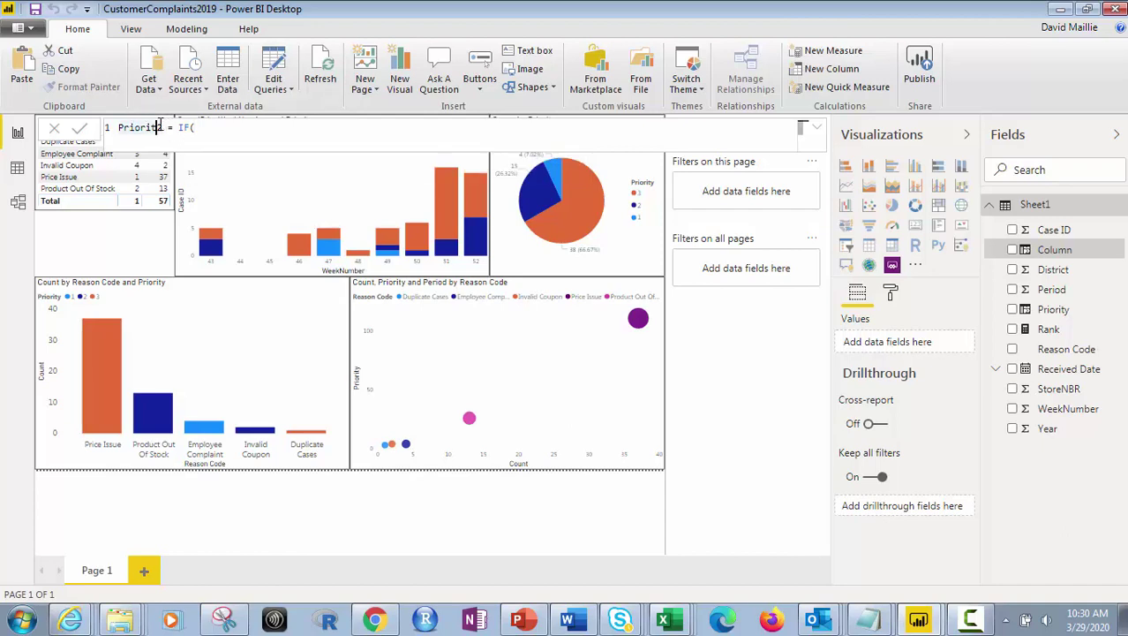
key(Right)
text(2)
text(rese)
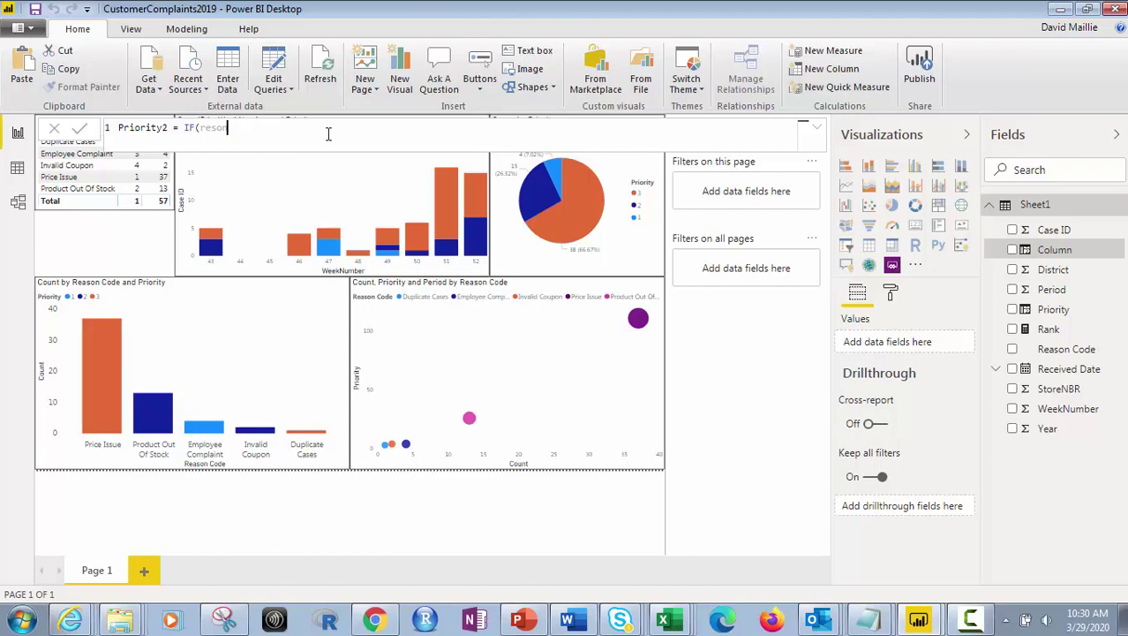
key(BackSpace)
key(BackSpace)
text(eason Code])
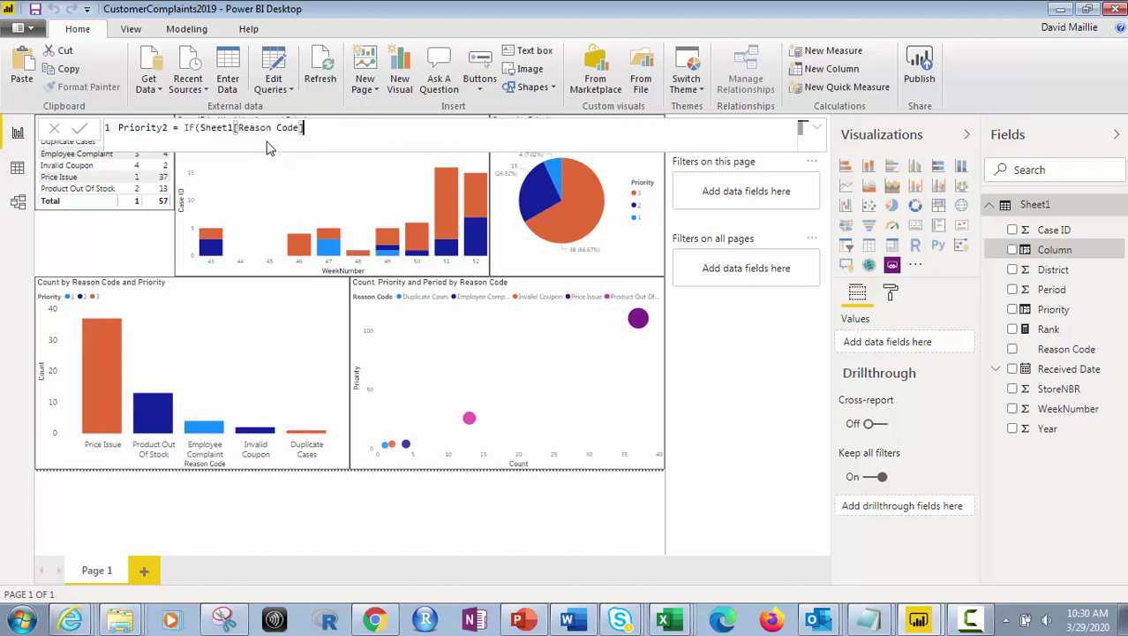
- Test Sheet1[Reason Code] for "Employee Complaint" returning 1, and start a nested IF
click(288, 147)
text(,)
key(BackSpace)
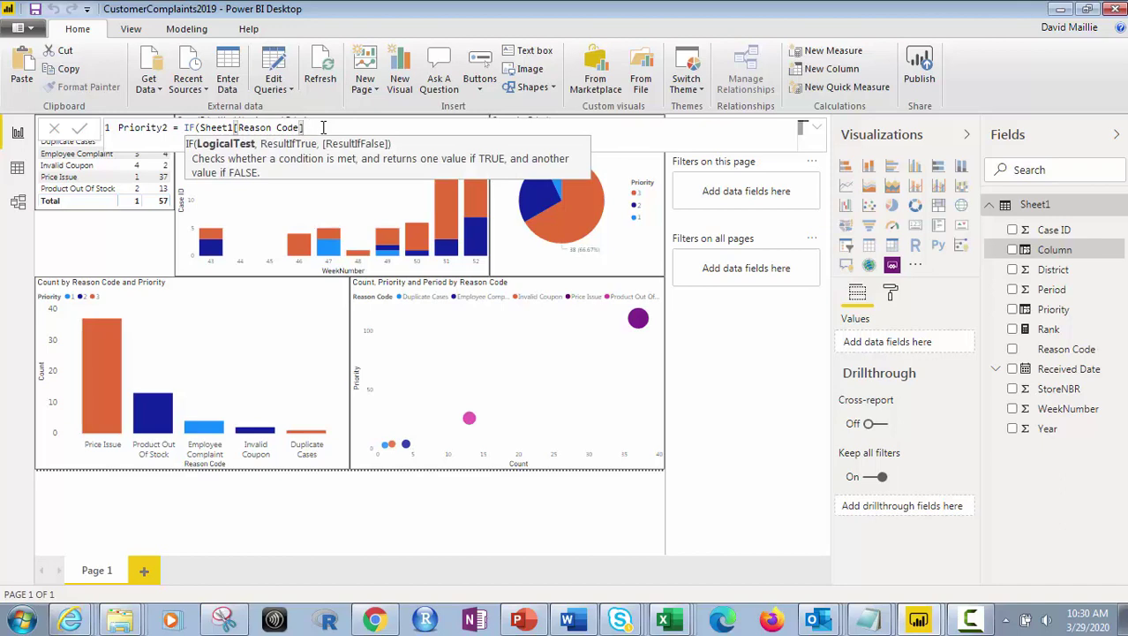
text(="Employee Complaint)
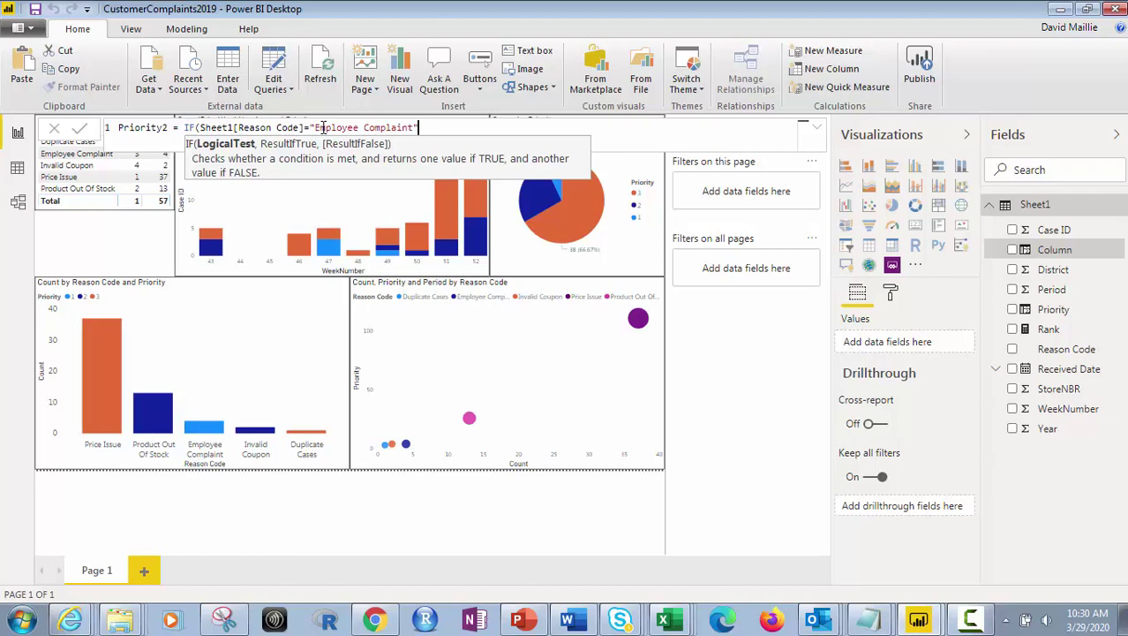
text(,)
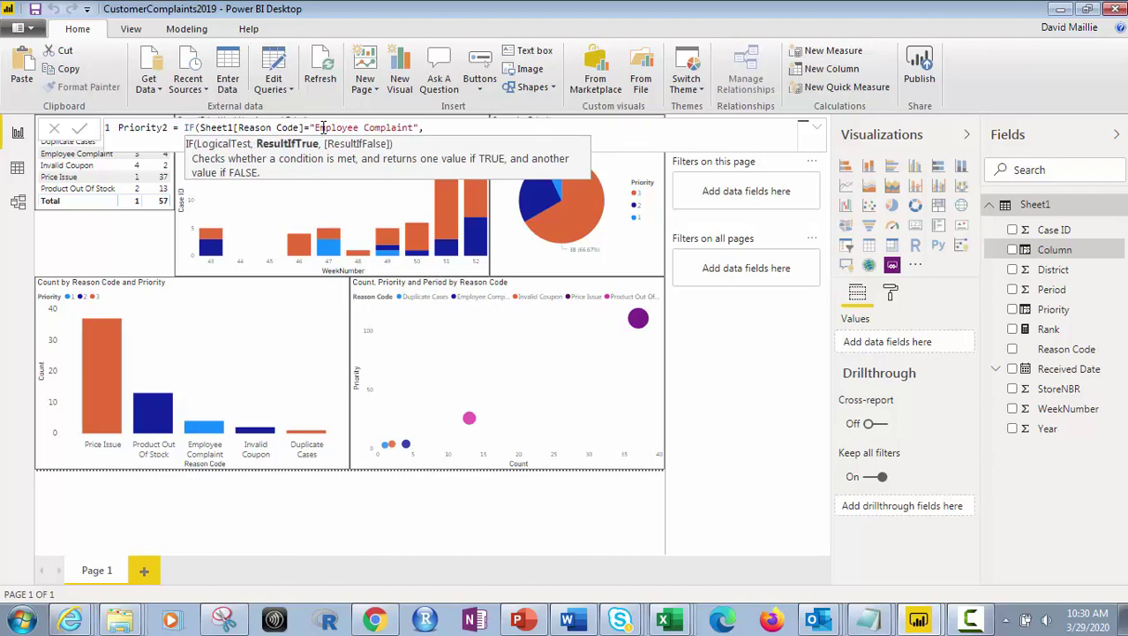
text(1,)
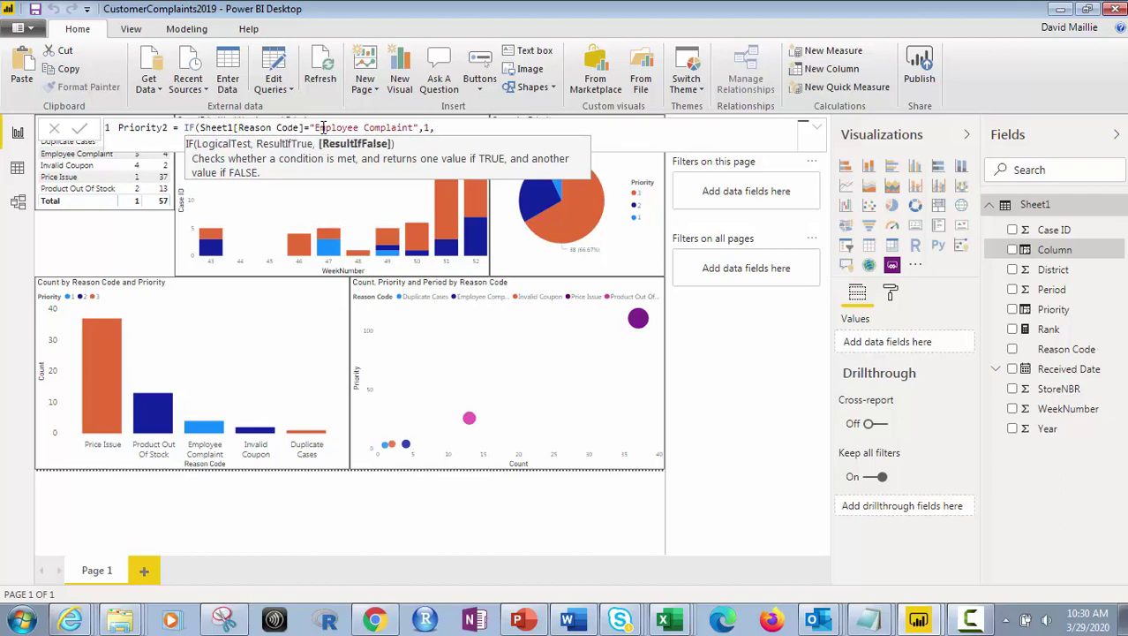
text(IF()
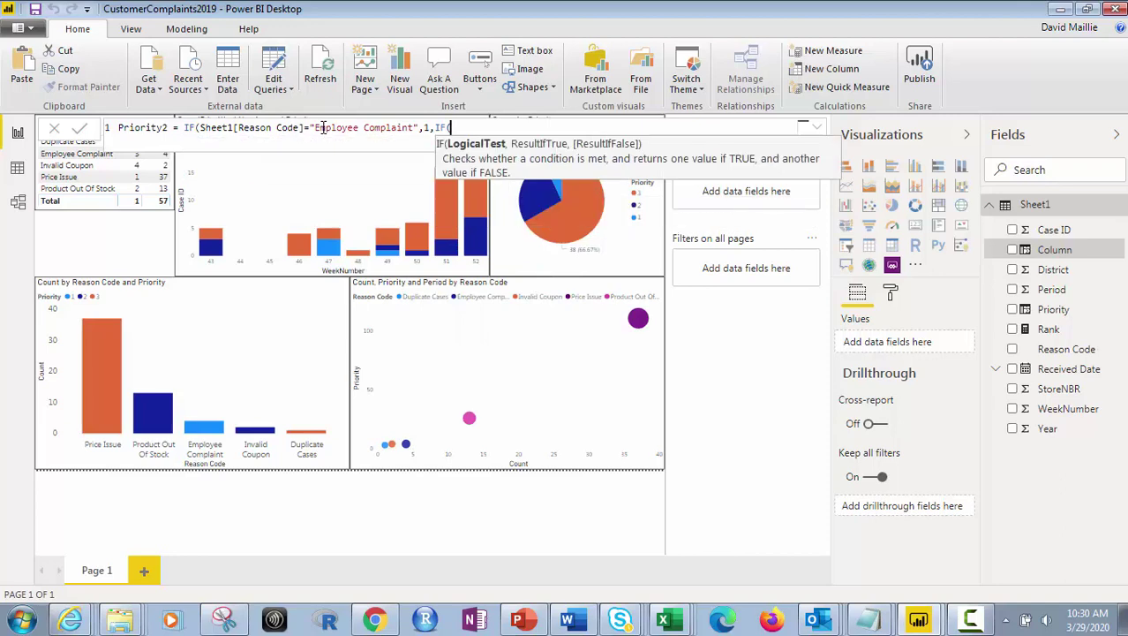
text(reason)
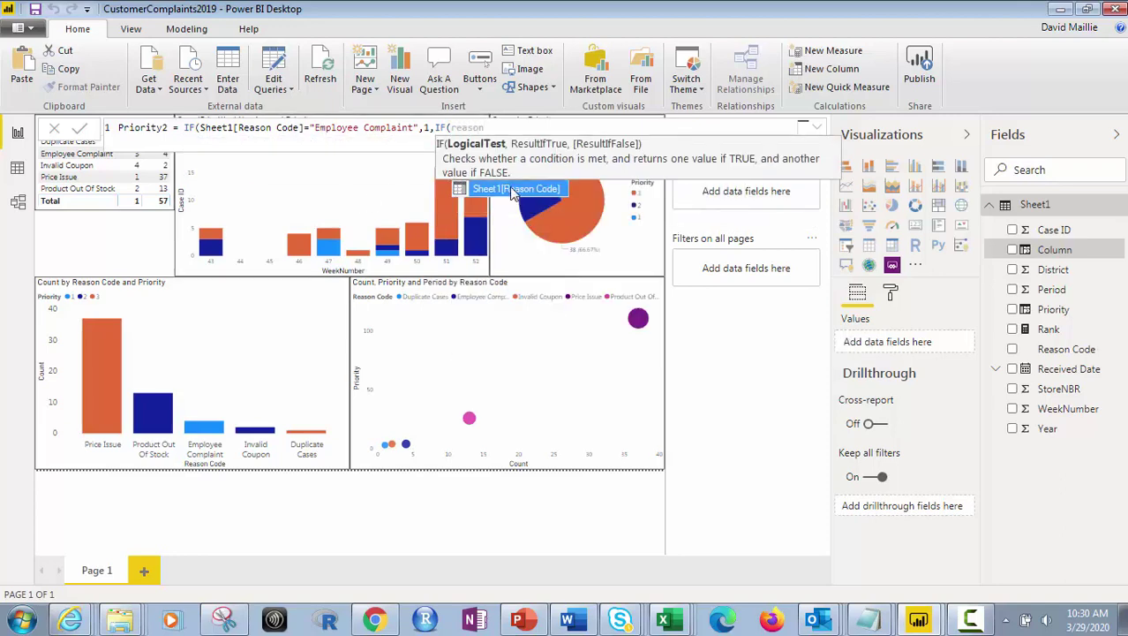
- Make the nested IF test Sheet1[Reason Code] for "Invalid Coupon" followed by an OR
key(Tab)
text(=)
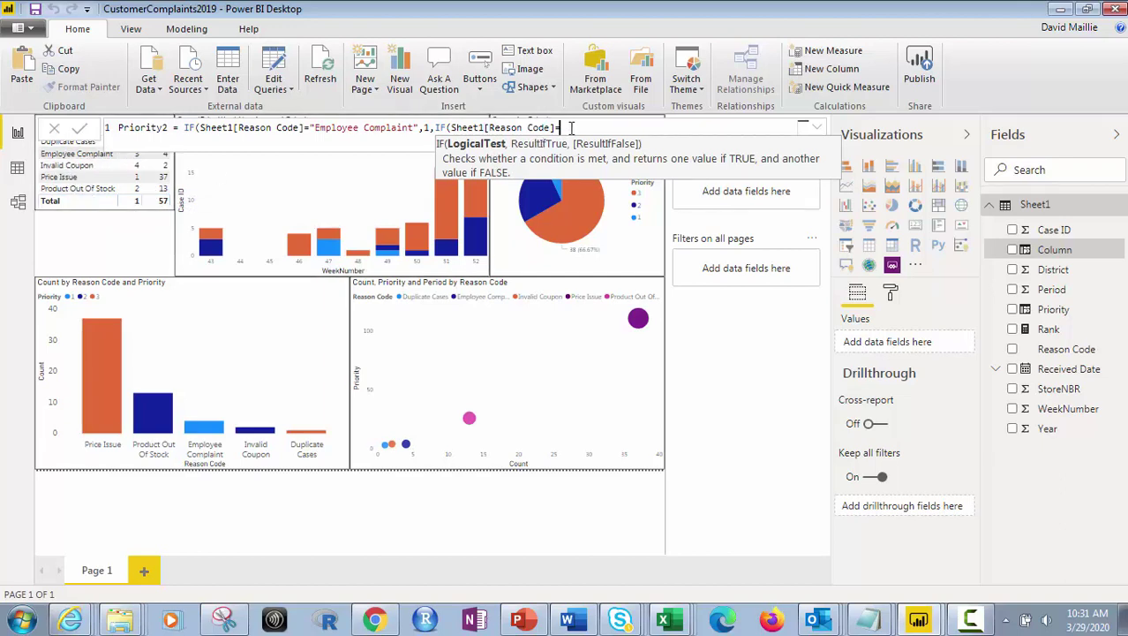
text(Invalid Coupon")
text(=)
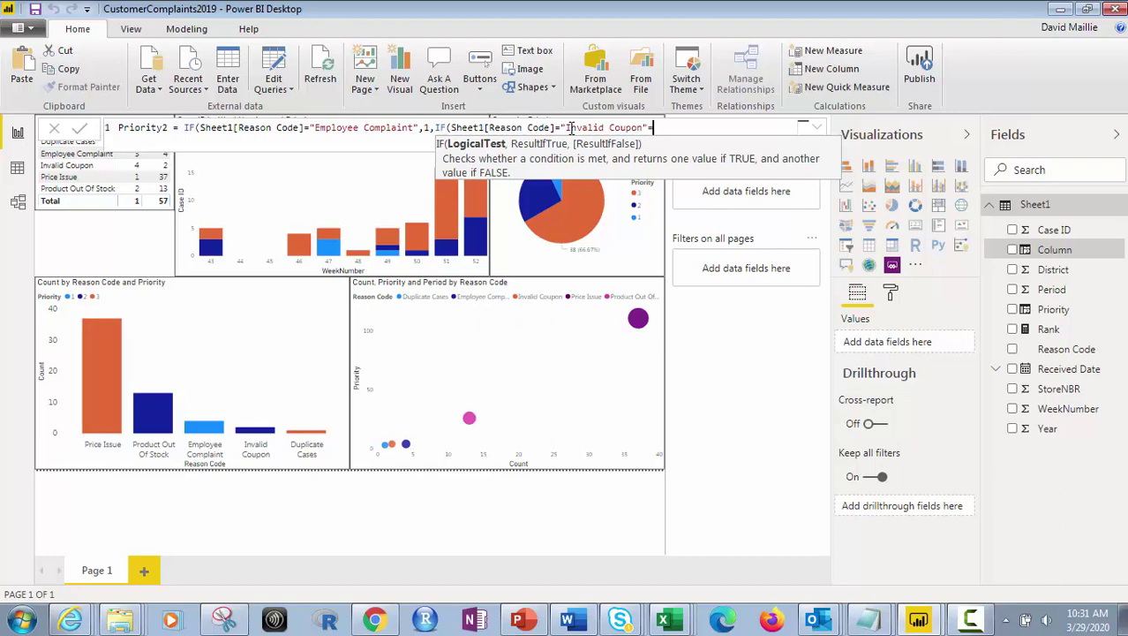
key(BackSpace)
text(||r)
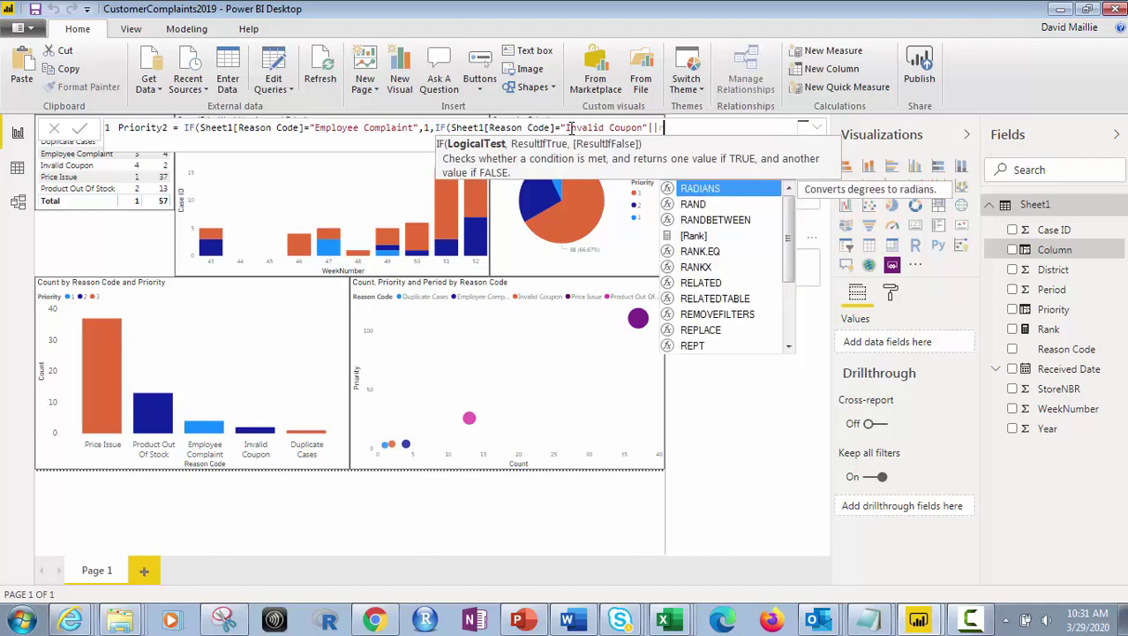
text(eason)
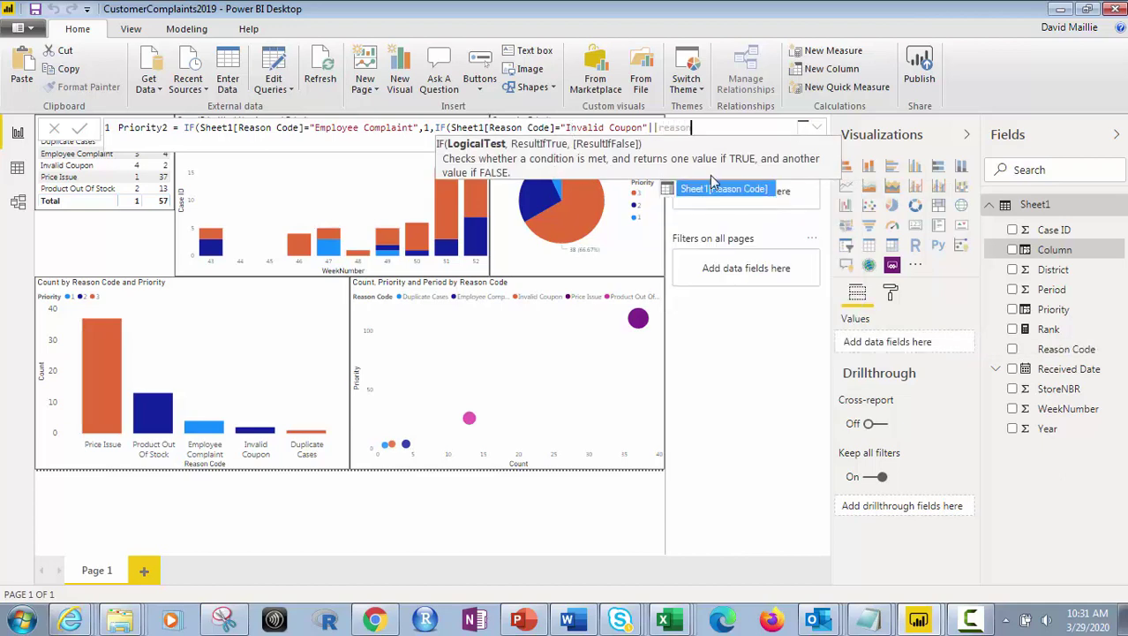
- Add the "Product Out Of Stock" condition and close the formula with results 2 and 3
click(729, 189)
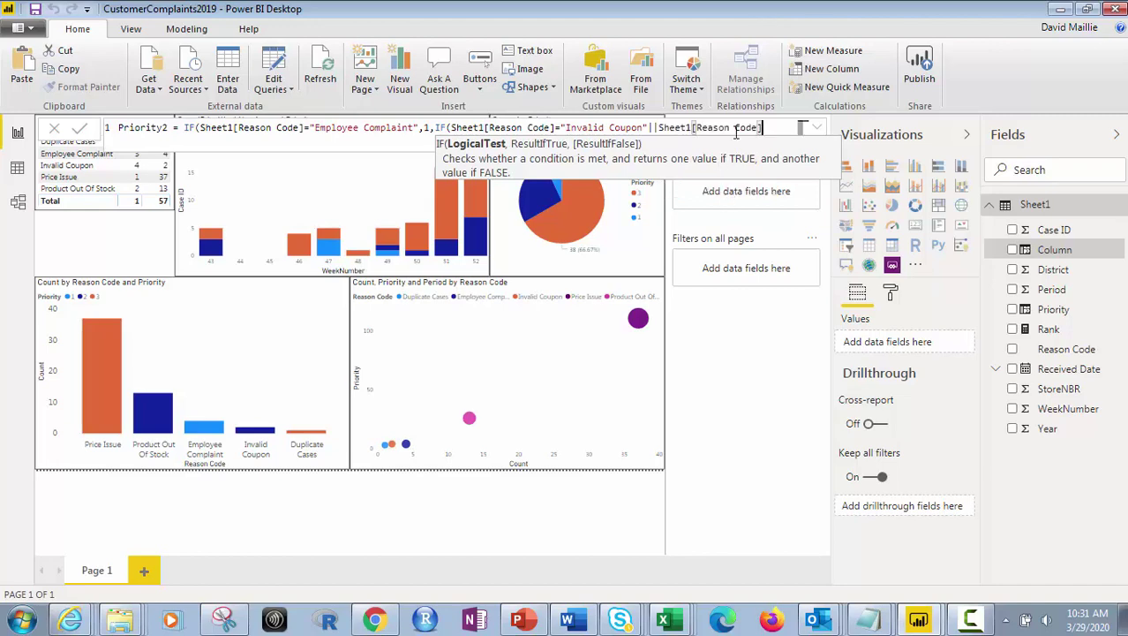
text(="Product)
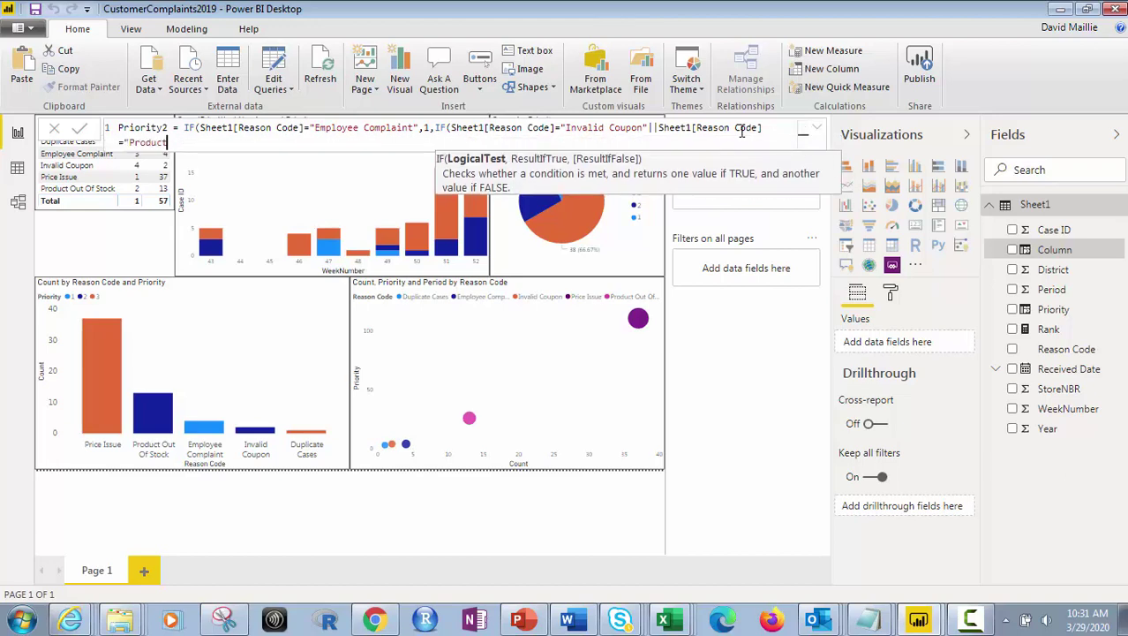
text( Out Of Stock)
click(191, 142)
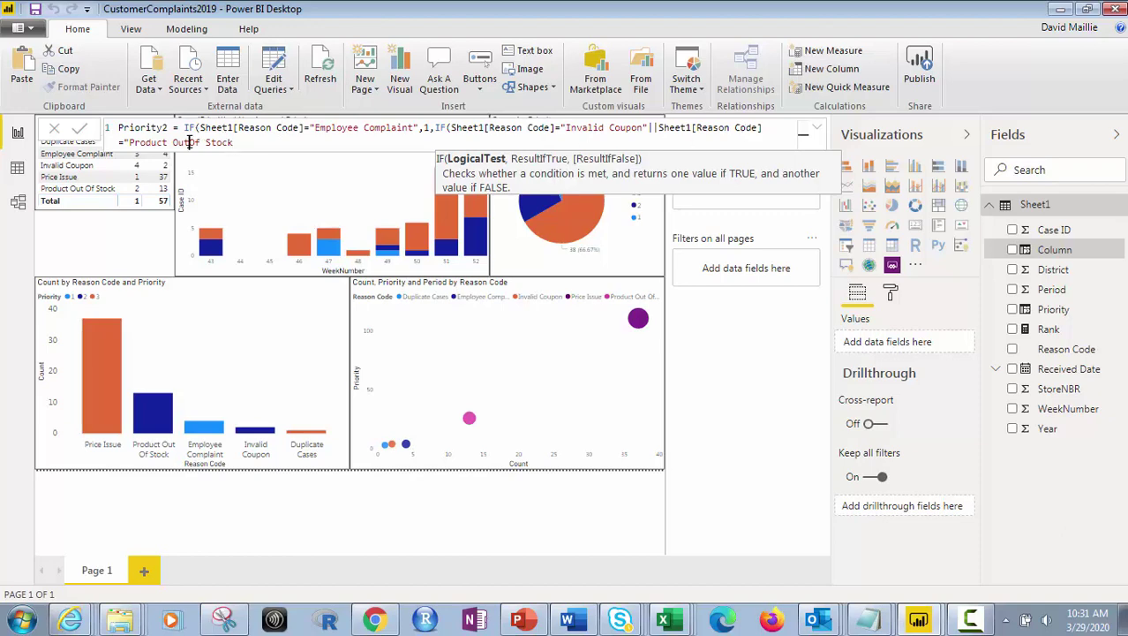
click(239, 142)
text(,)
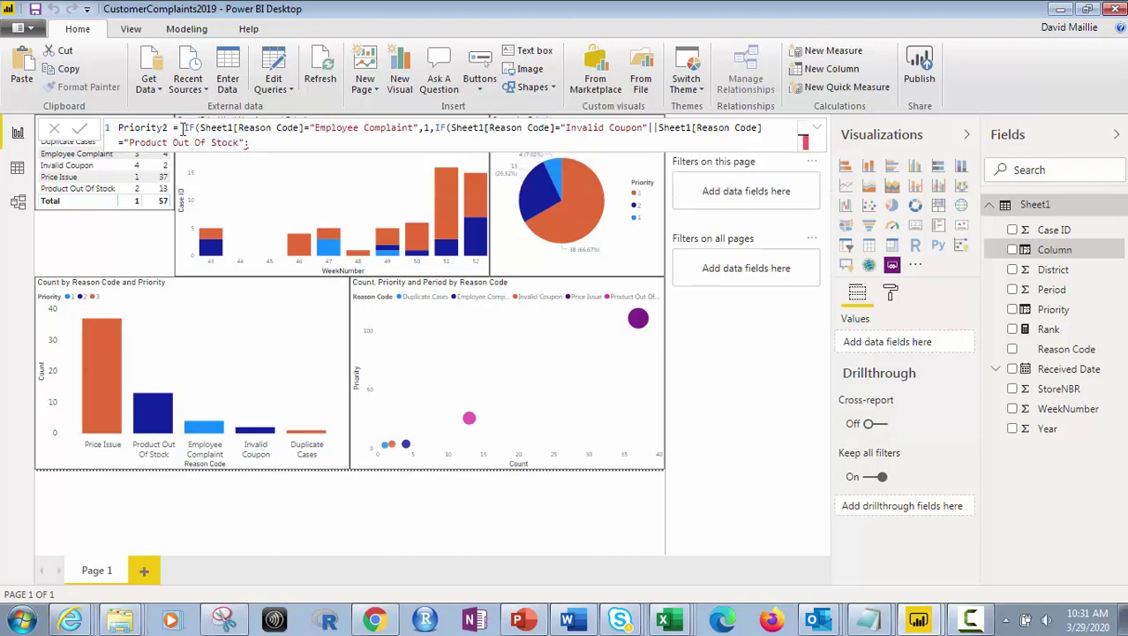
key(BackSpace)
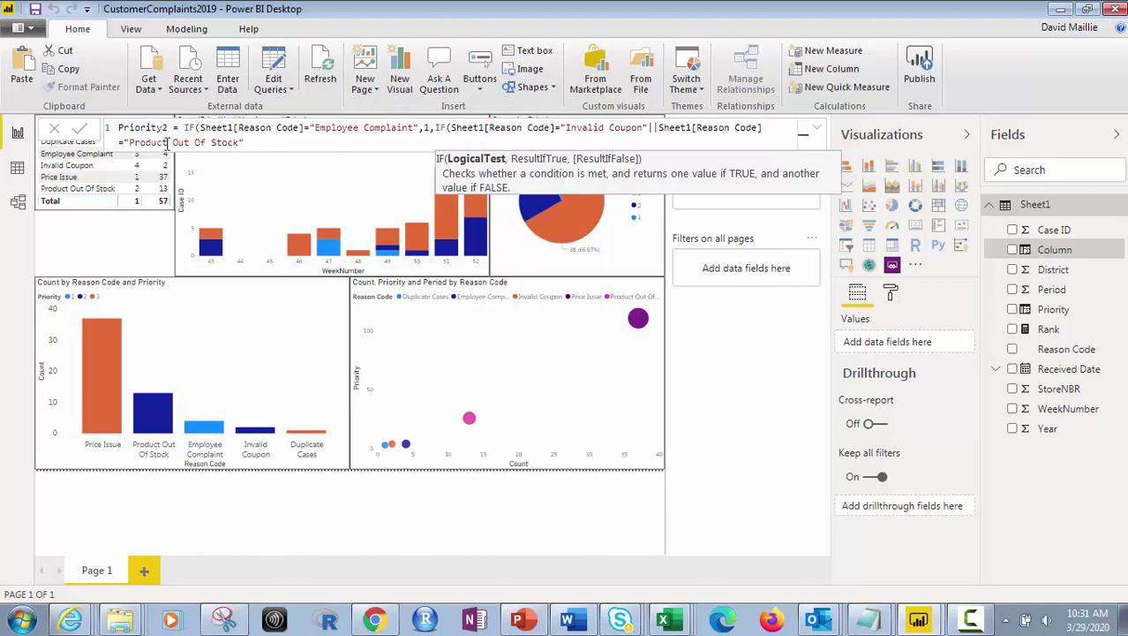
text(,)
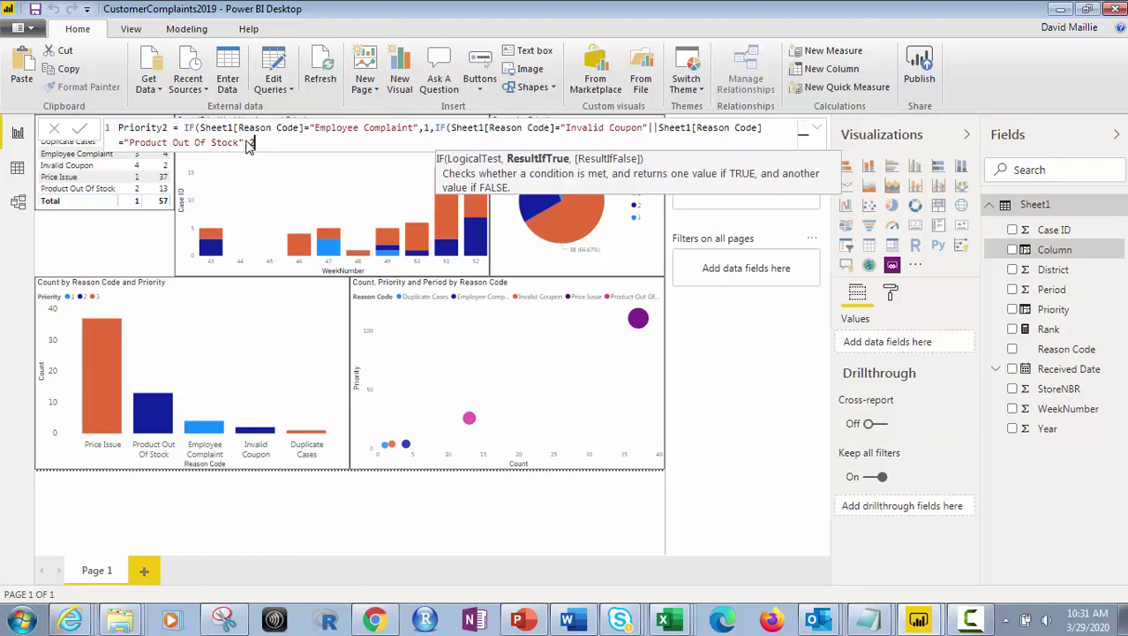
text(2,)
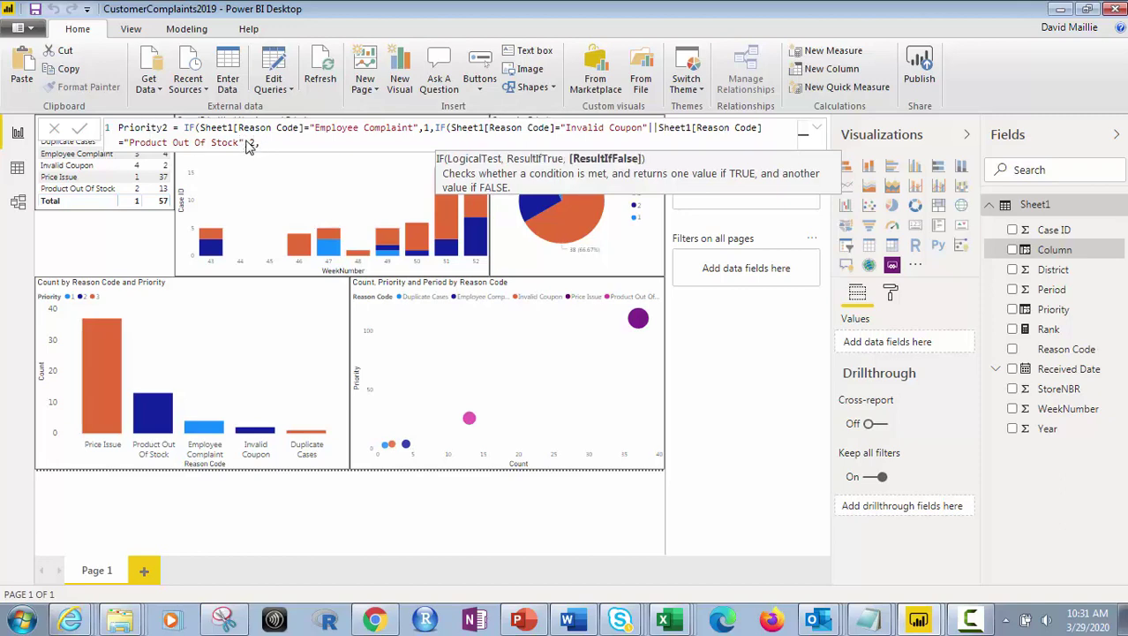
text(3)))
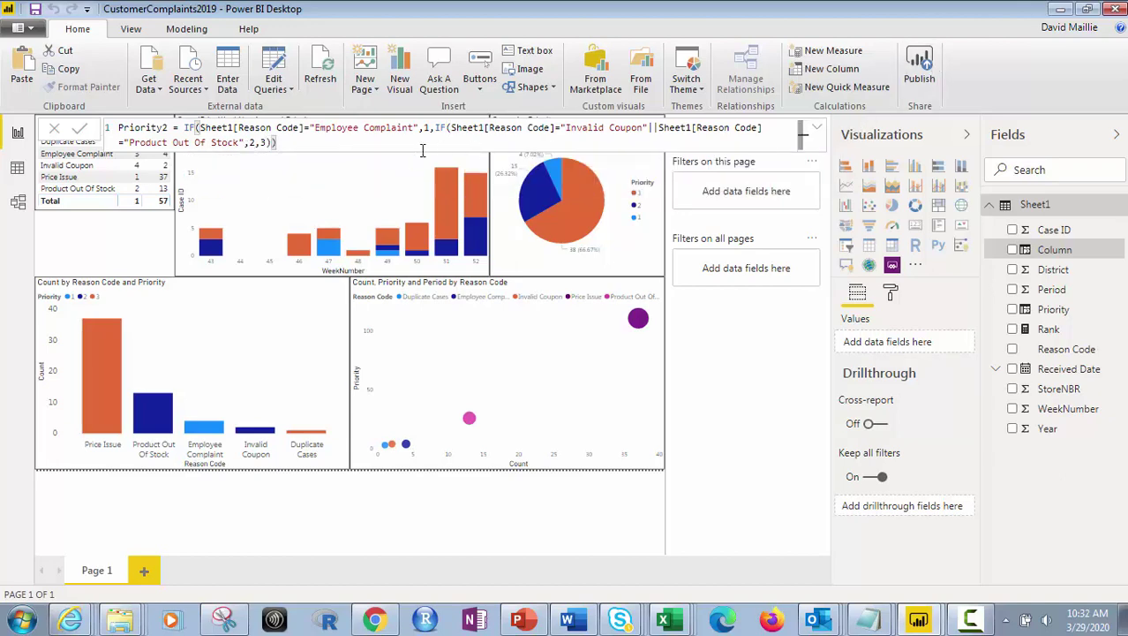
- Commit Priority2, select the Cases by Priority pie and column charts, and redisplay Priority's formula
click(78, 129)
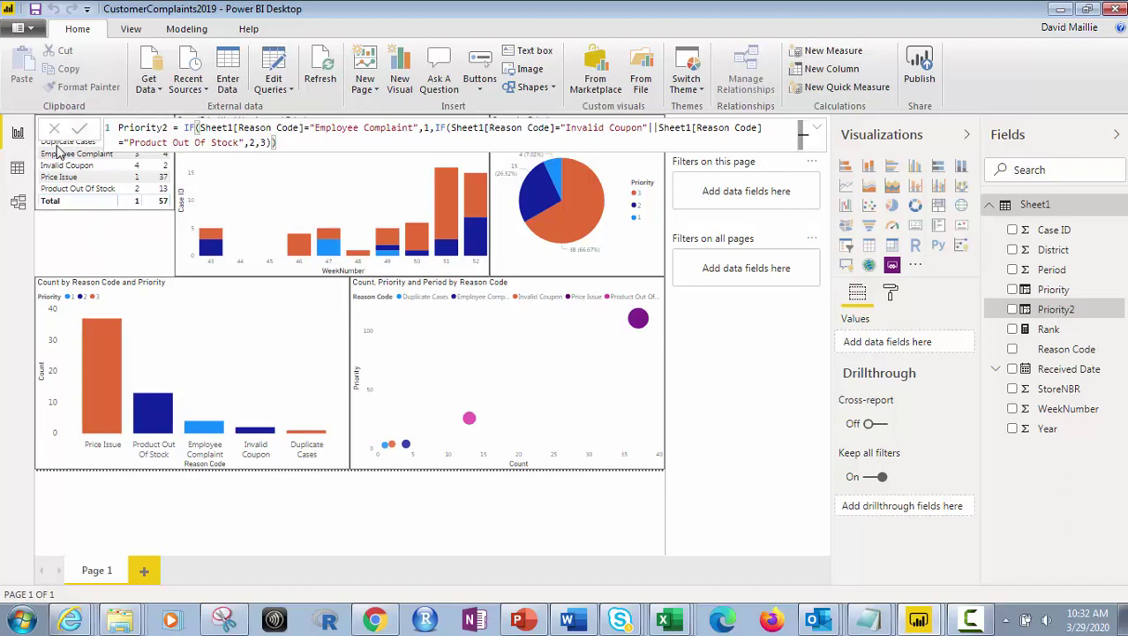
click(74, 235)
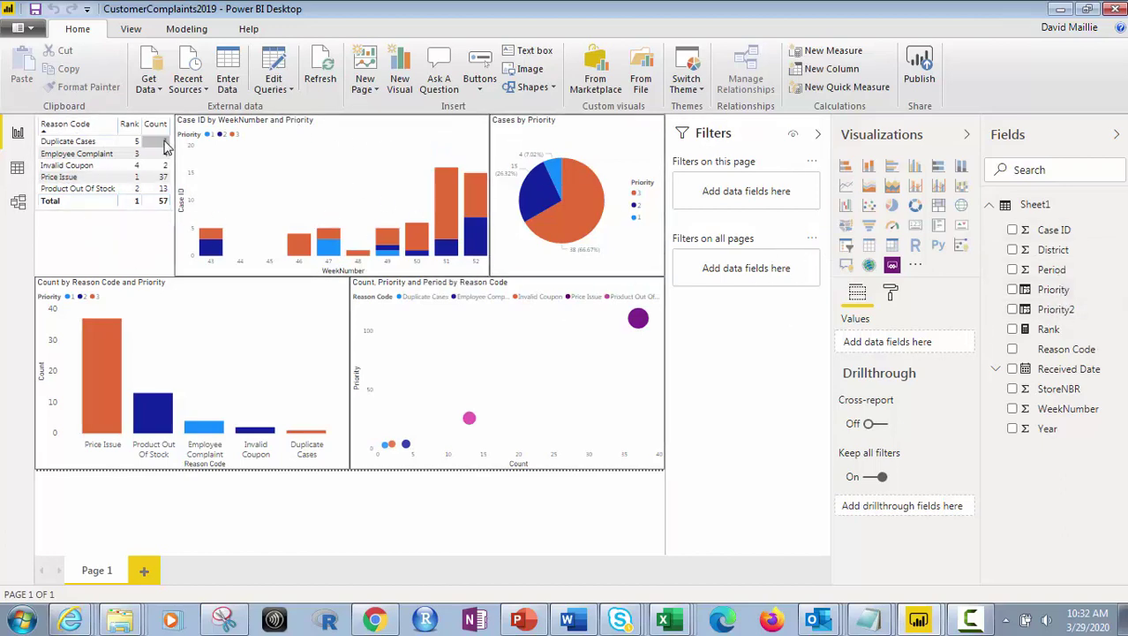
click(532, 123)
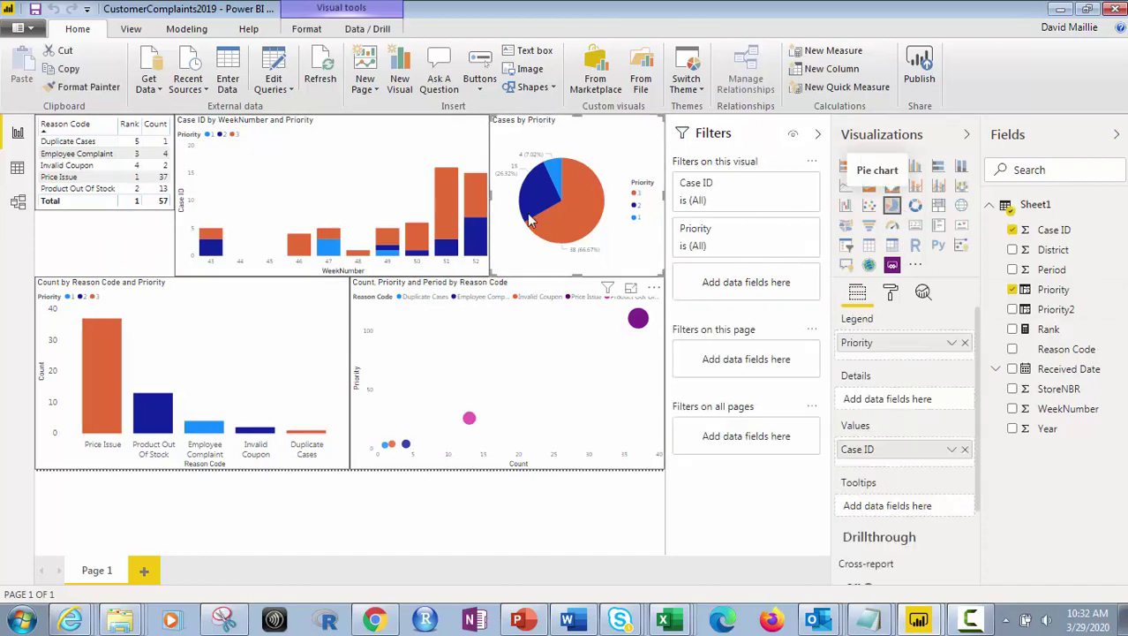
click(278, 127)
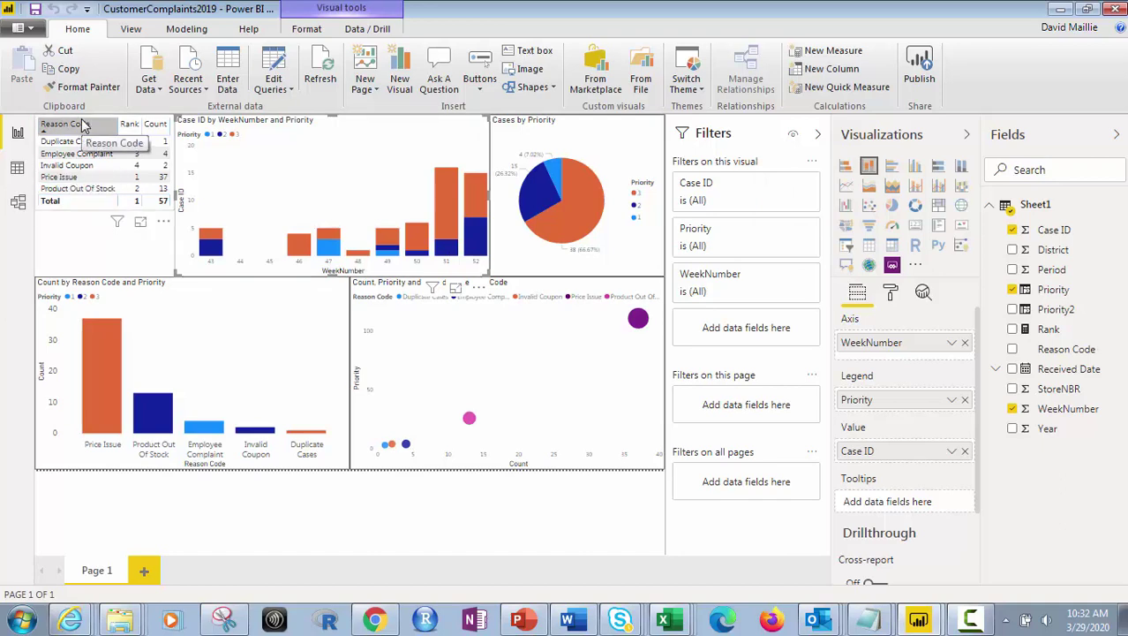
click(1064, 292)
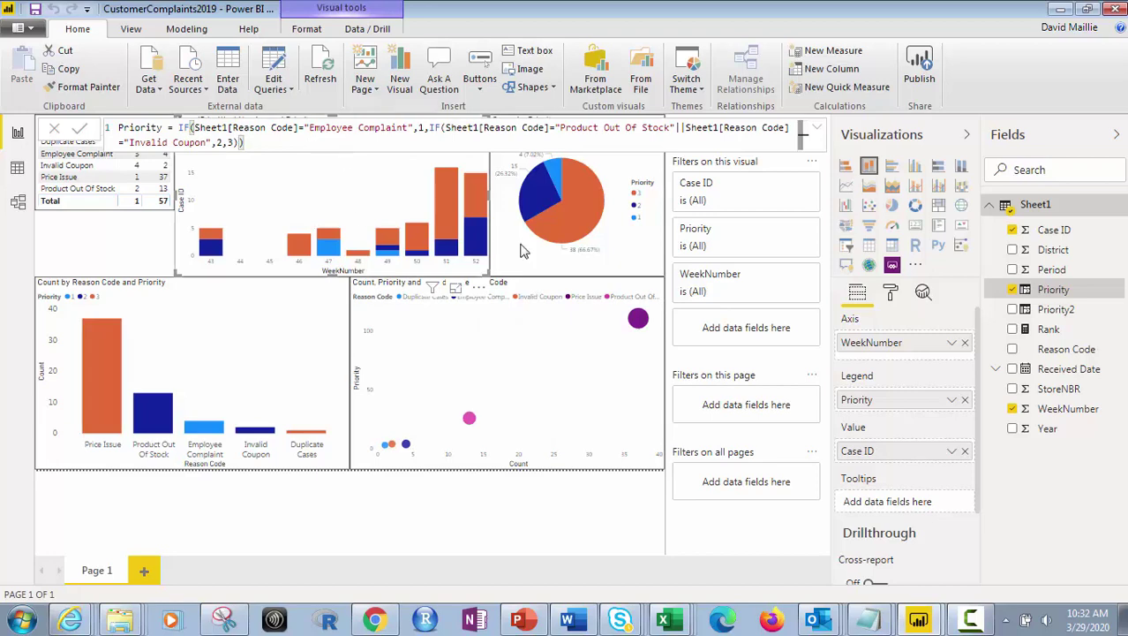
click(1058, 310)
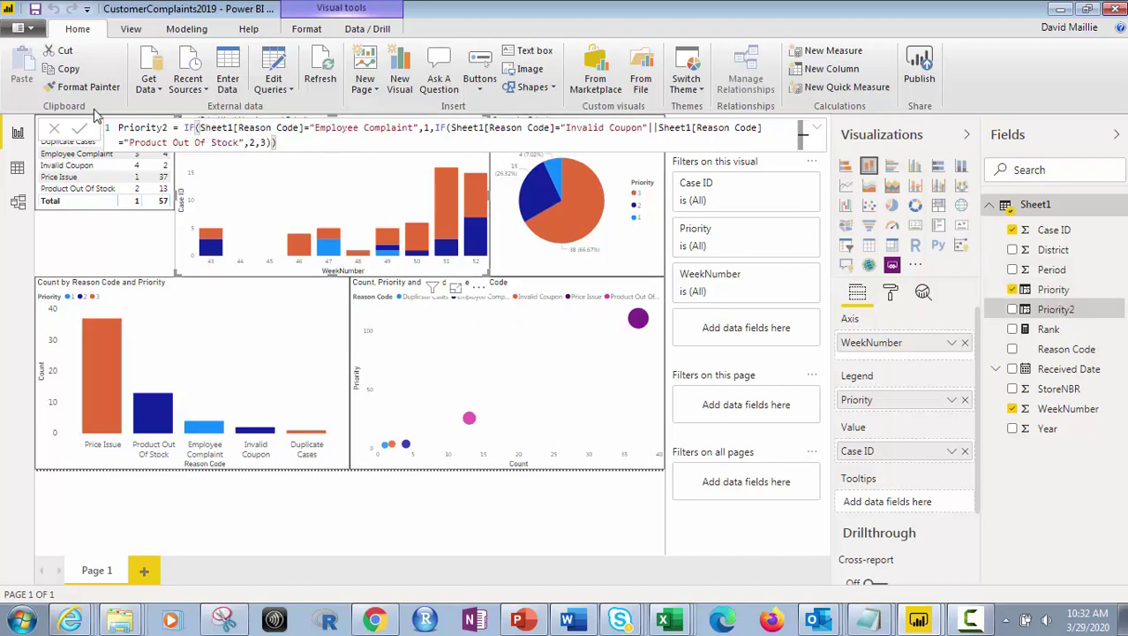
click(1052, 291)
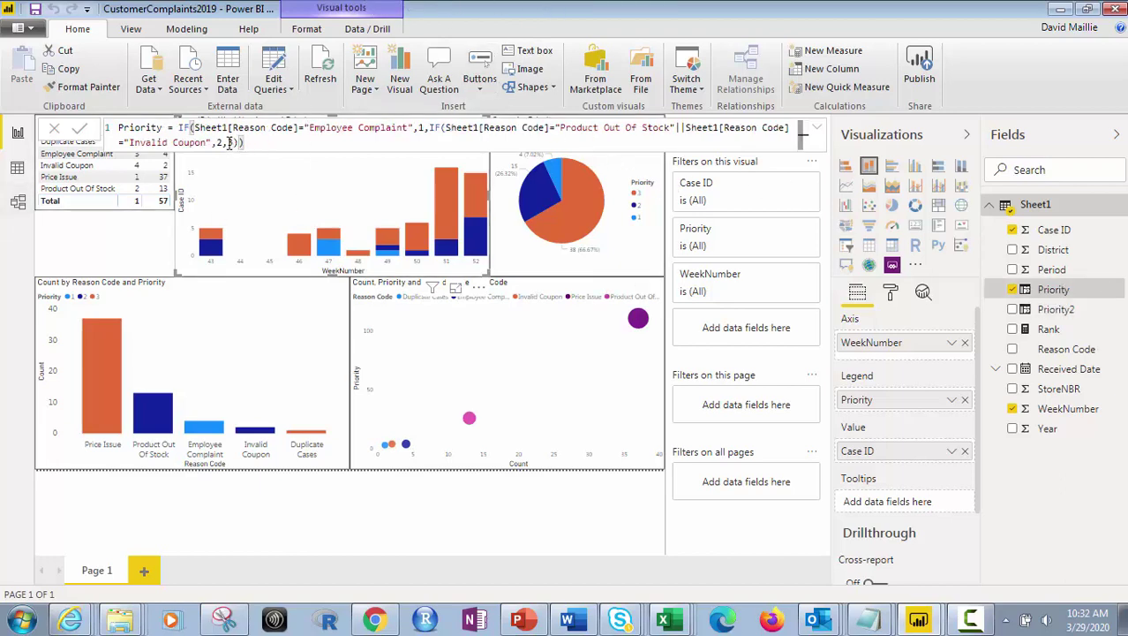
click(227, 143)
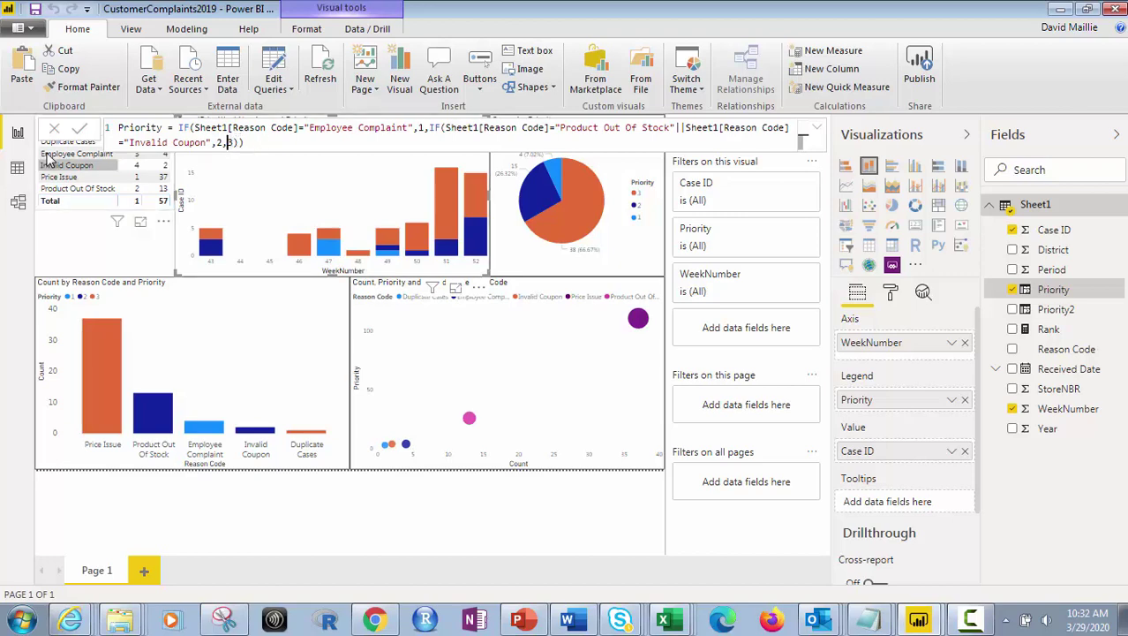